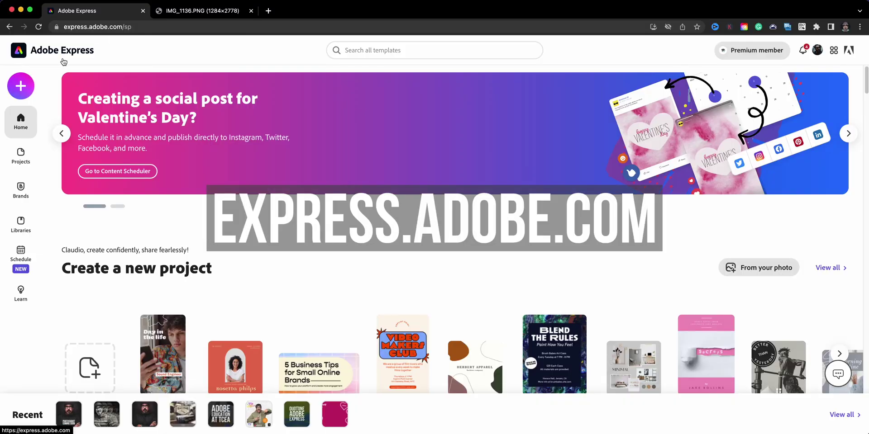
Create a blank custom-size design using the Instagram portrait preset from Social Post sizes
click(21, 86)
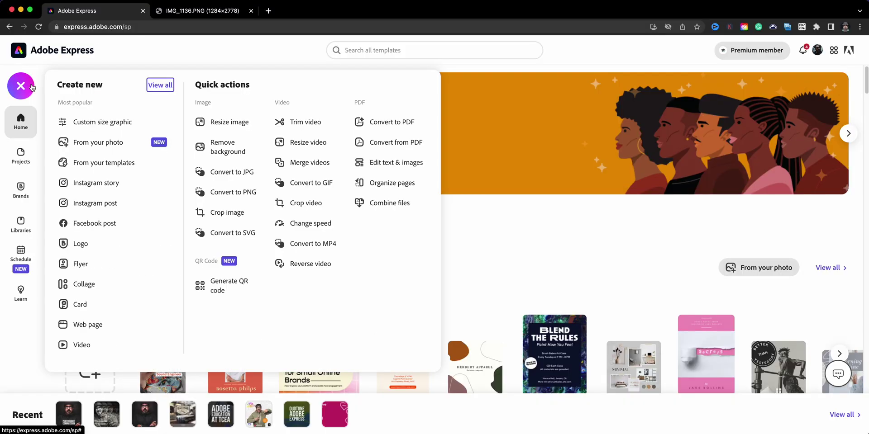
click(99, 122)
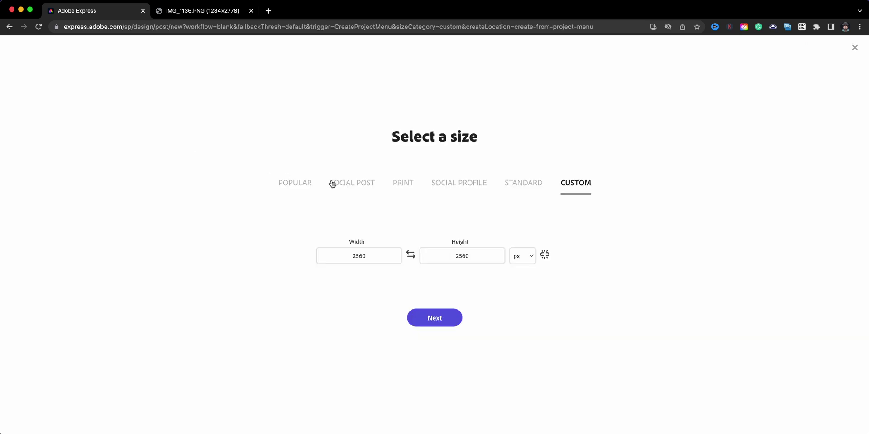
click(361, 191)
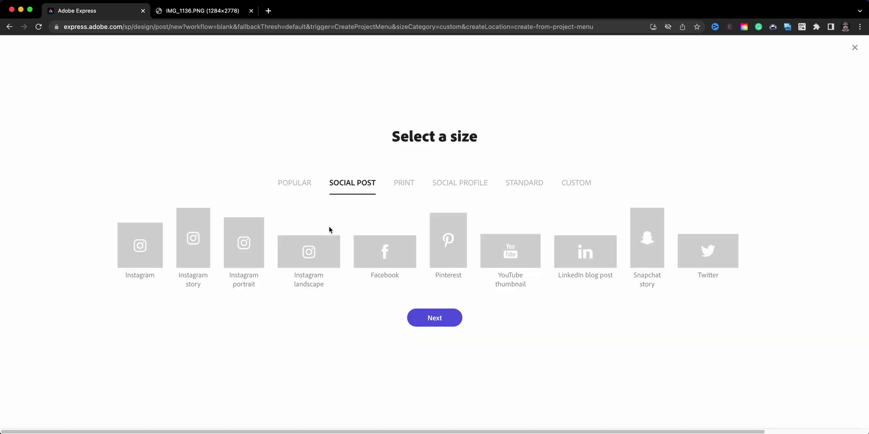
click(254, 257)
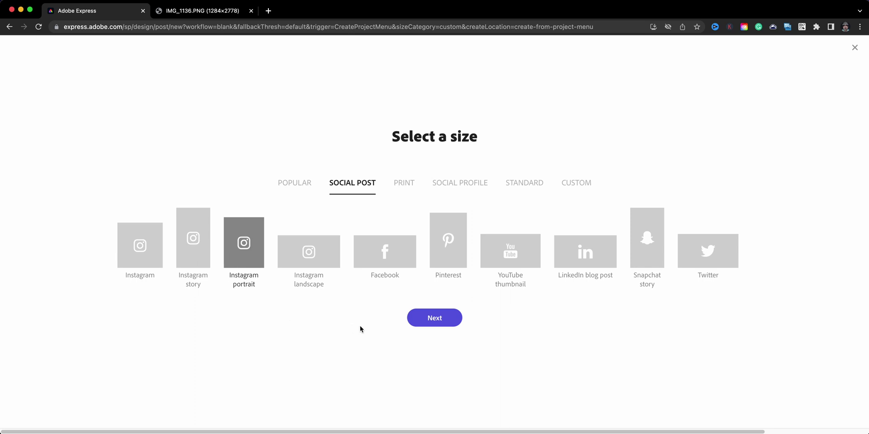
click(443, 325)
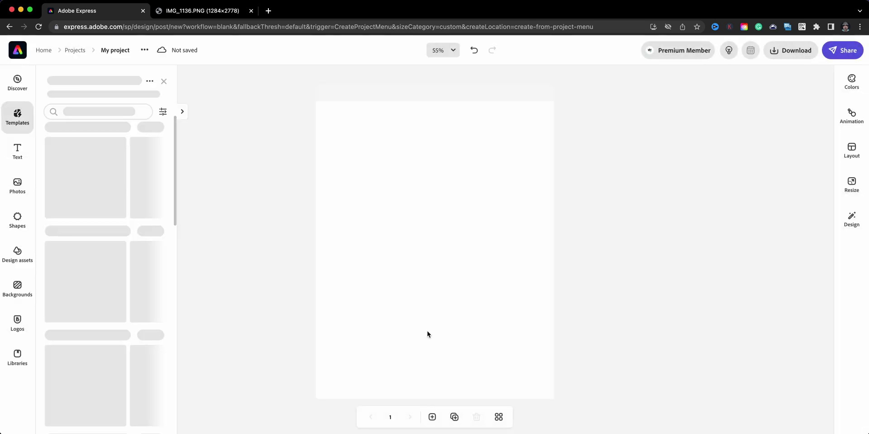
Dismiss the template suggestions and set the page background colour to black
click(164, 80)
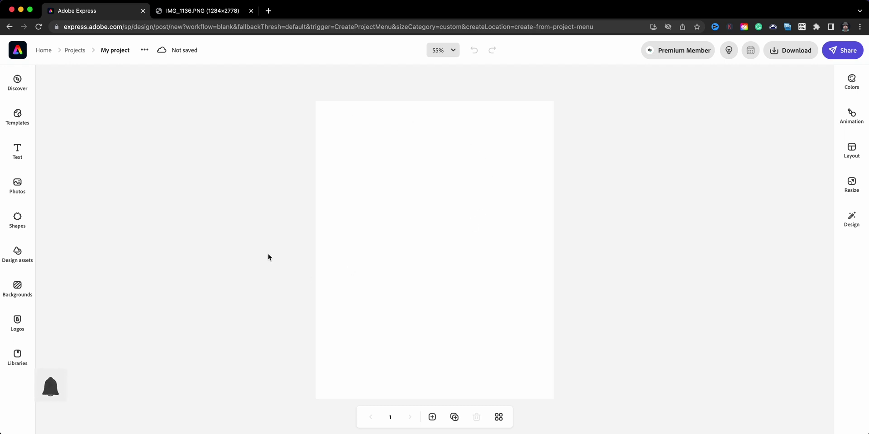
click(425, 137)
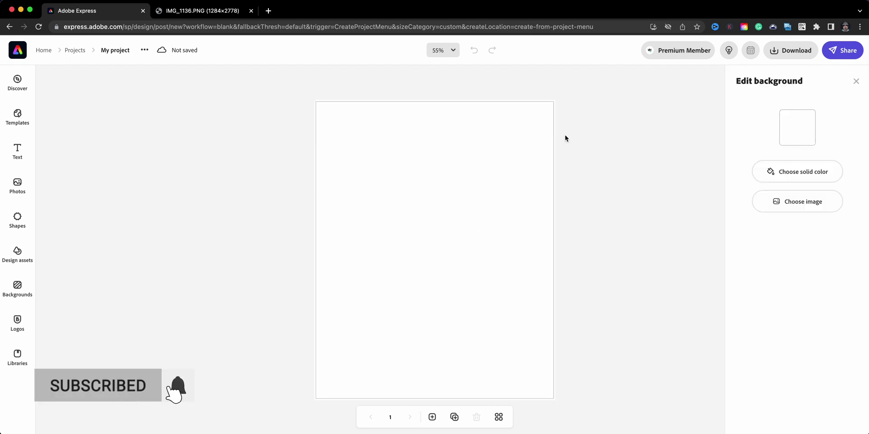
click(800, 131)
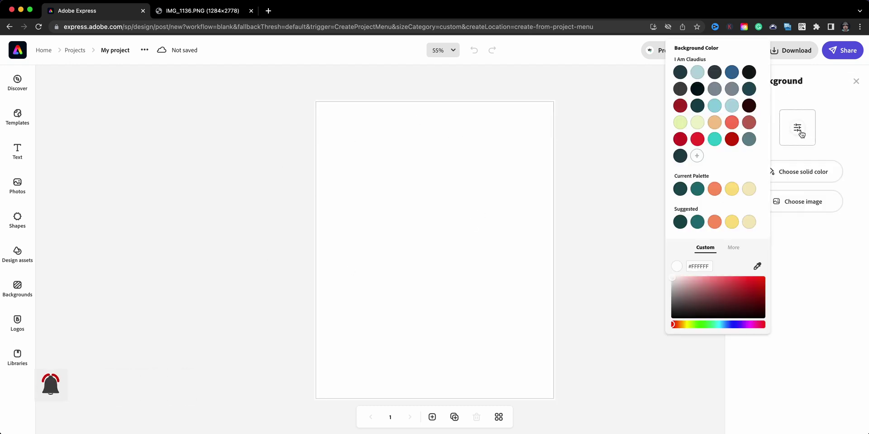
click(739, 248)
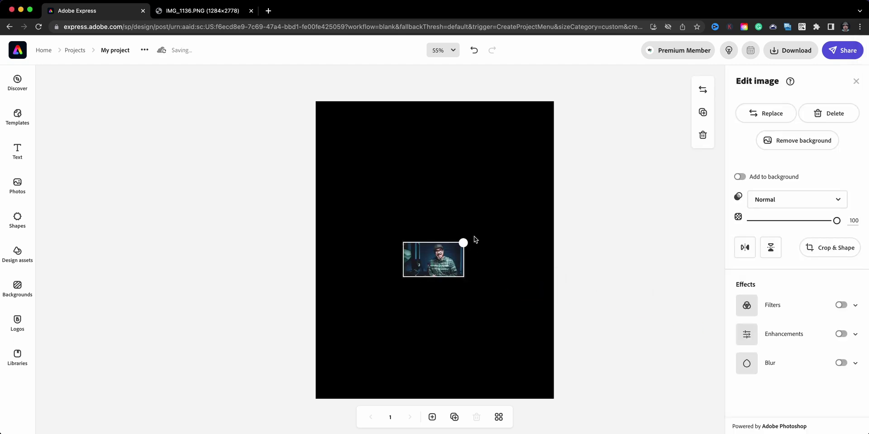
Drop the portrait photo onto the page, enlarge it and centre it across the full page width
drag(464, 244, 656, 132)
drag(542, 180, 398, 218)
drag(519, 171, 634, 86)
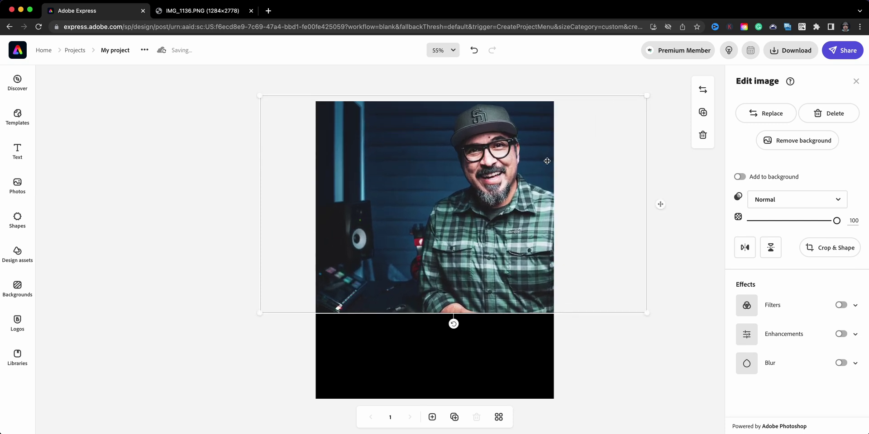
drag(511, 188, 414, 245)
drag(554, 156, 586, 118)
drag(504, 207, 496, 216)
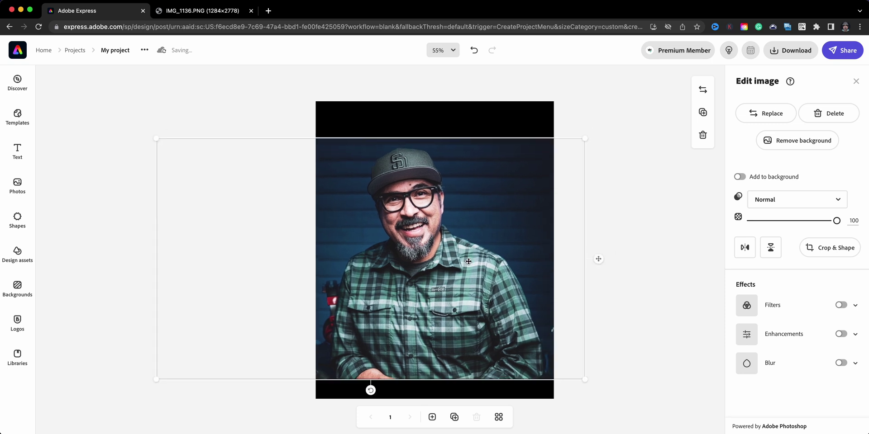
drag(468, 261, 463, 260)
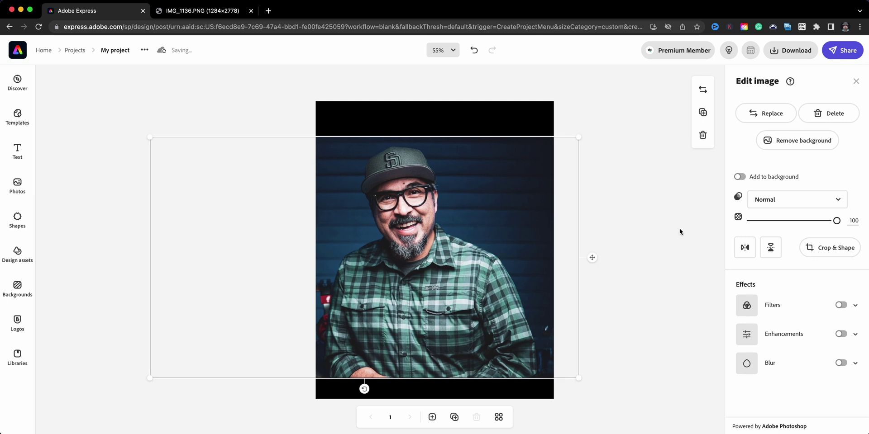
Remove the photo's background, accept the cutout of the man, and check it against the reference
click(784, 144)
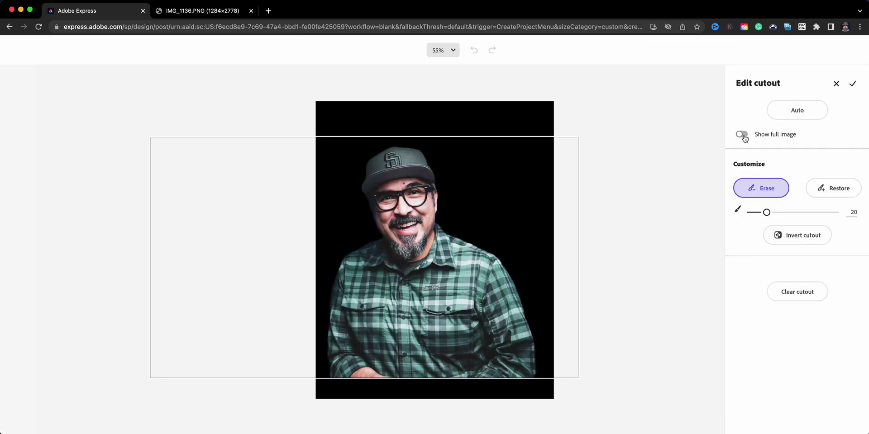
click(852, 83)
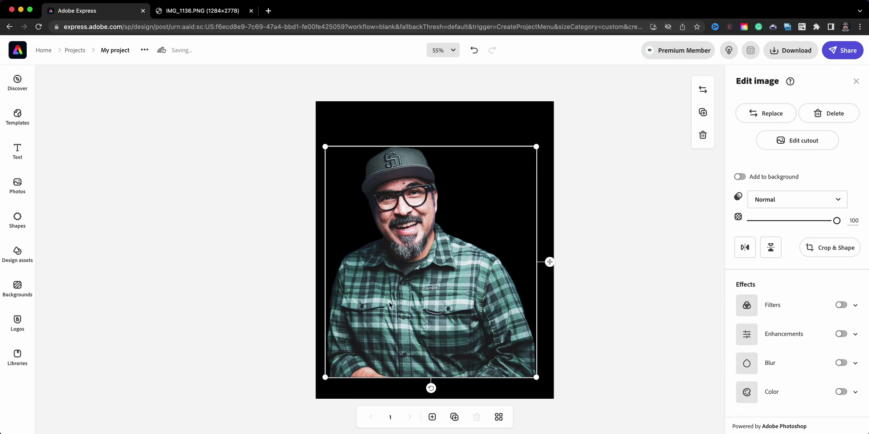
click(202, 10)
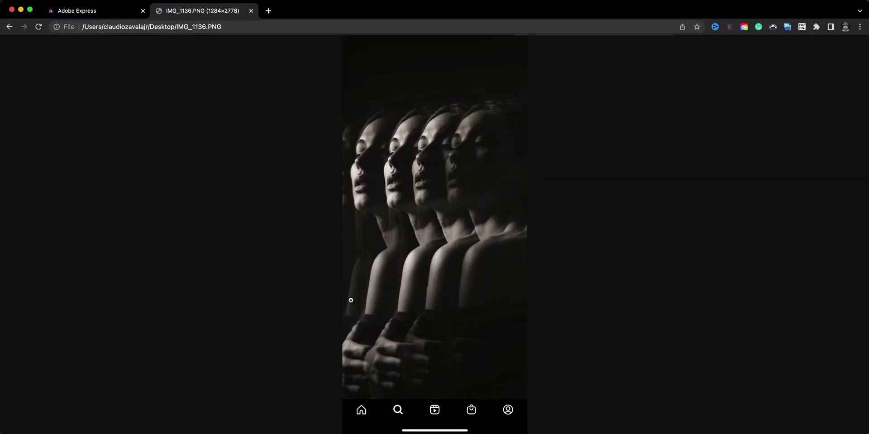
click(116, 10)
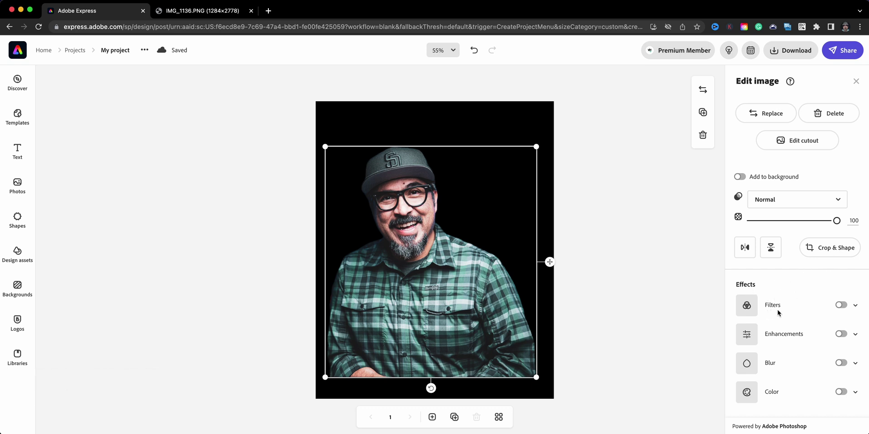
click(855, 308)
Apply the Grayscale filter, then enable Enhancements and raise Contrast to 58
click(805, 345)
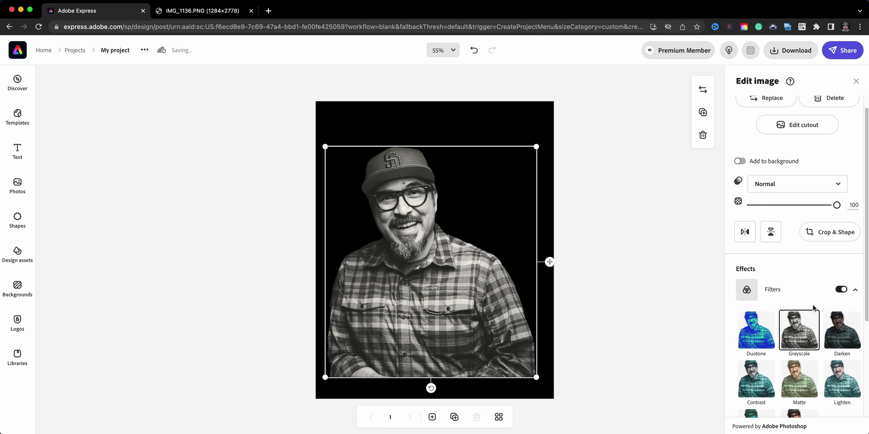
scroll(846, 289, down, 1)
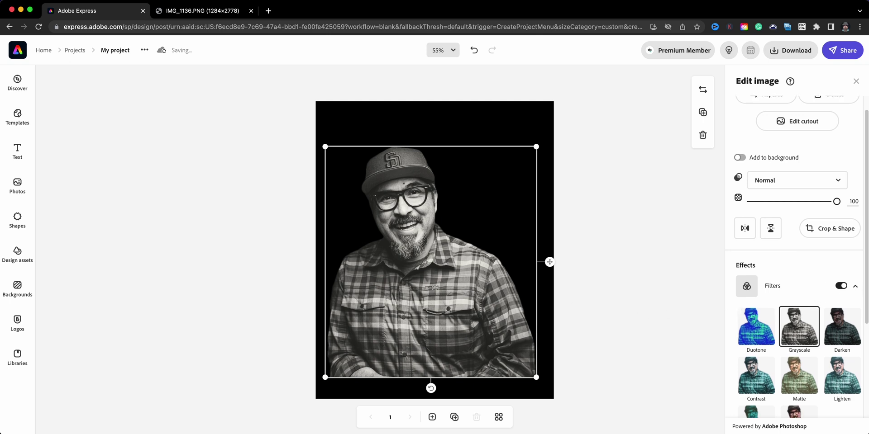
click(855, 286)
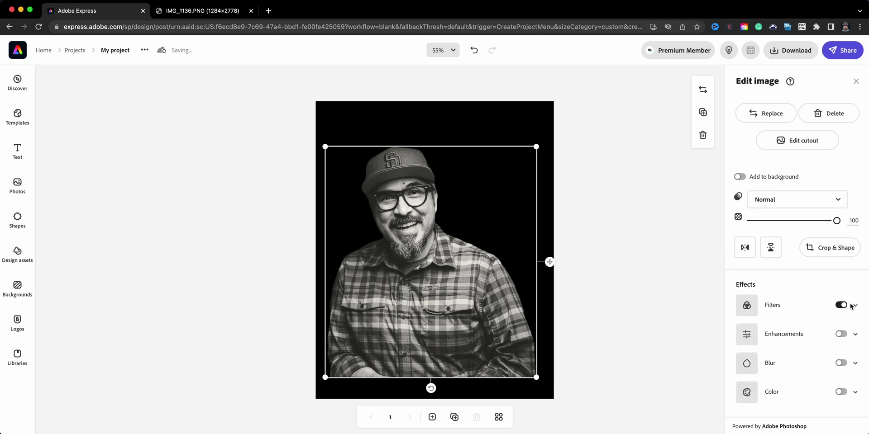
click(855, 335)
scroll(833, 338, down, 5)
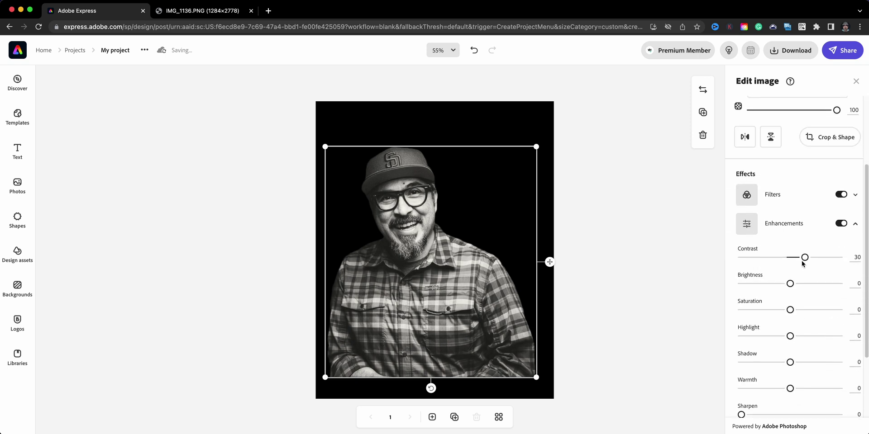
mouse_move(802, 264)
mouse_down()
mouse_move(739, 257)
mouse_move(834, 261)
mouse_move(818, 262)
mouse_up()
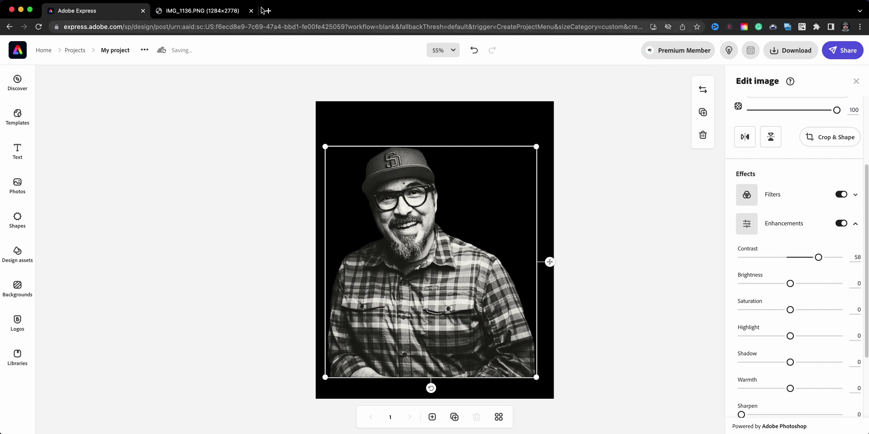
Set Brightness to -26, Saturation to -83 and Shadow to -14, comparing with the reference image
click(213, 10)
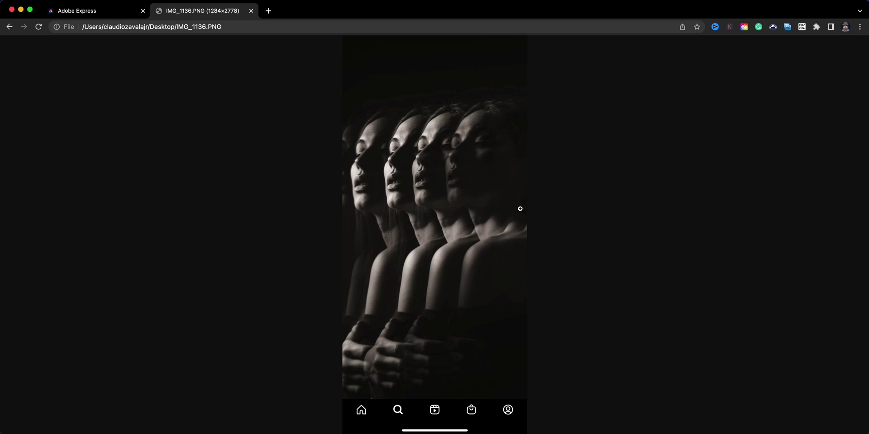
click(114, 14)
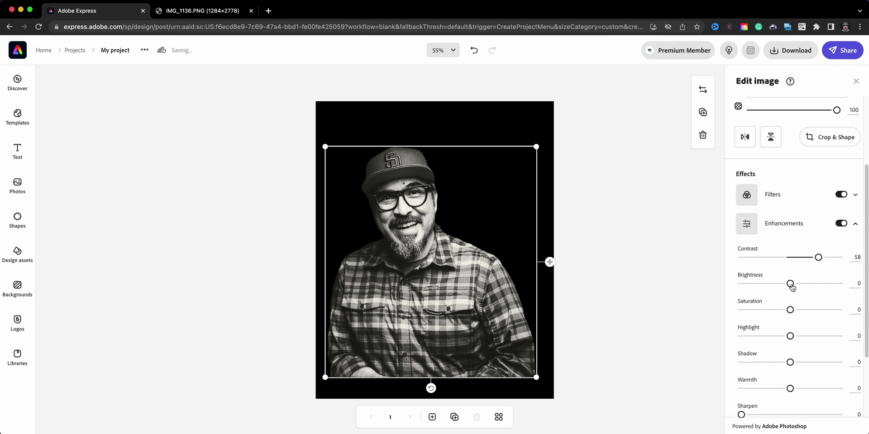
drag(792, 287, 749, 310)
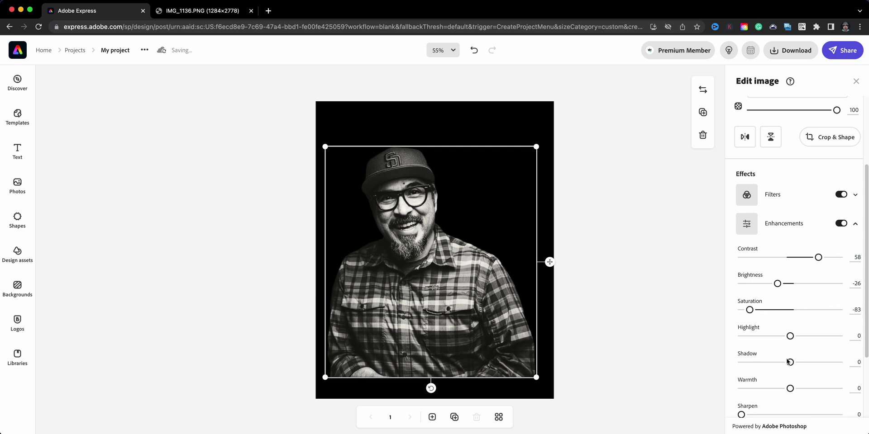
mouse_move(789, 362)
mouse_down()
mouse_move(754, 363)
mouse_move(783, 362)
mouse_up()
click(235, 14)
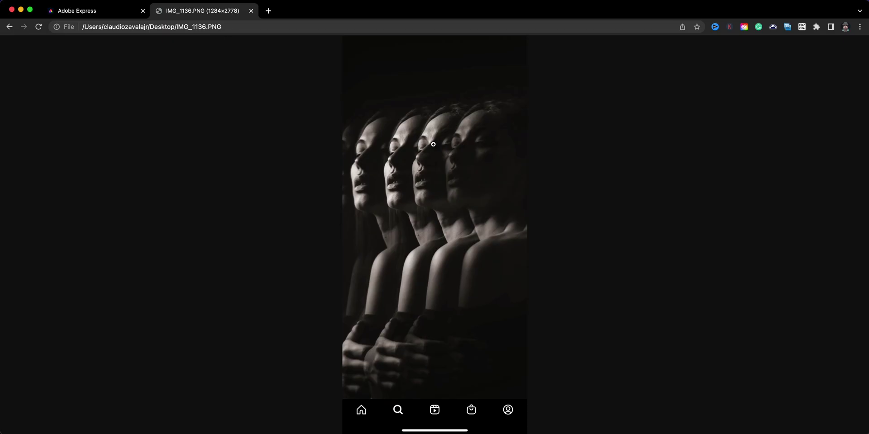
click(82, 10)
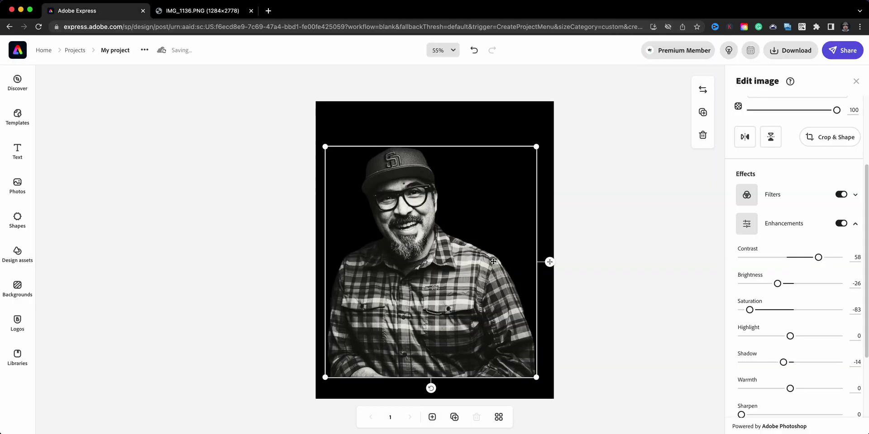
Enlarge the portrait past the page's right edge and shift it down and left
drag(538, 145, 564, 111)
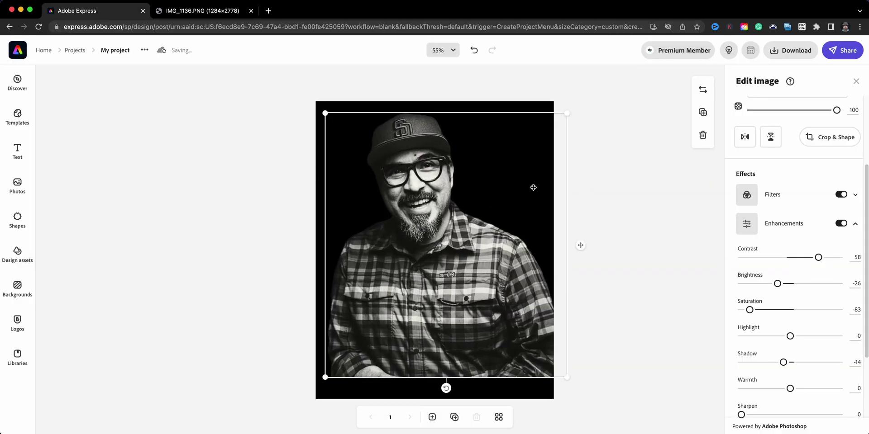
drag(523, 219, 514, 229)
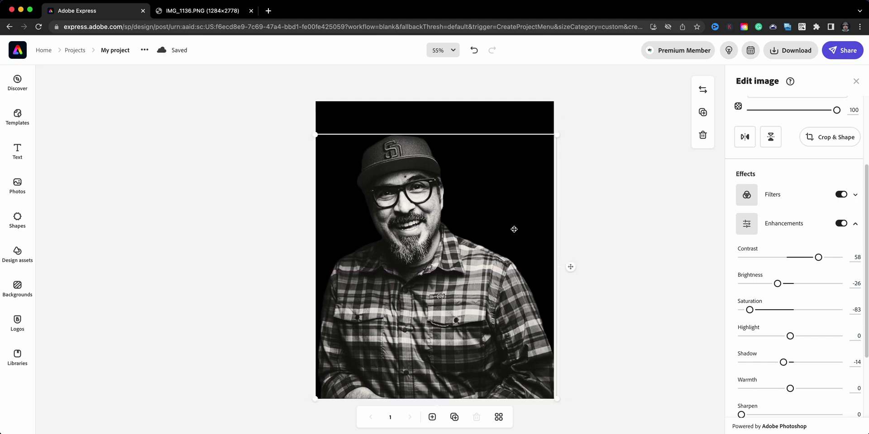
click(508, 100)
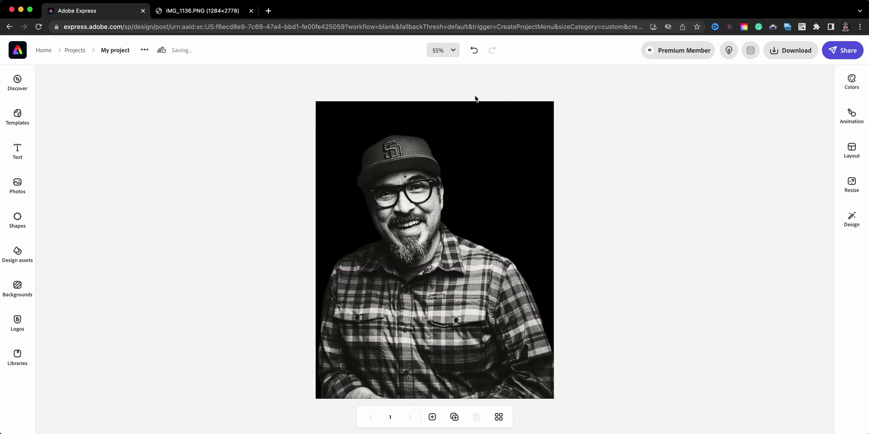
After checking the reference, lower the portrait's Contrast to 55 and deepen Shadow to -79
click(222, 11)
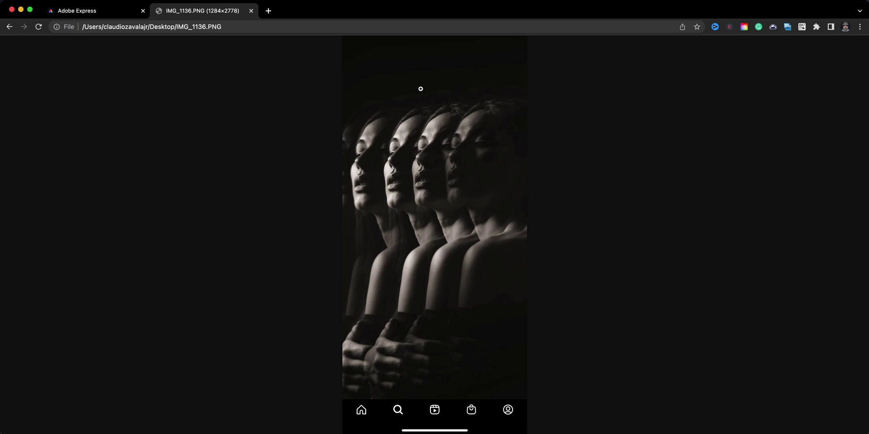
click(107, 11)
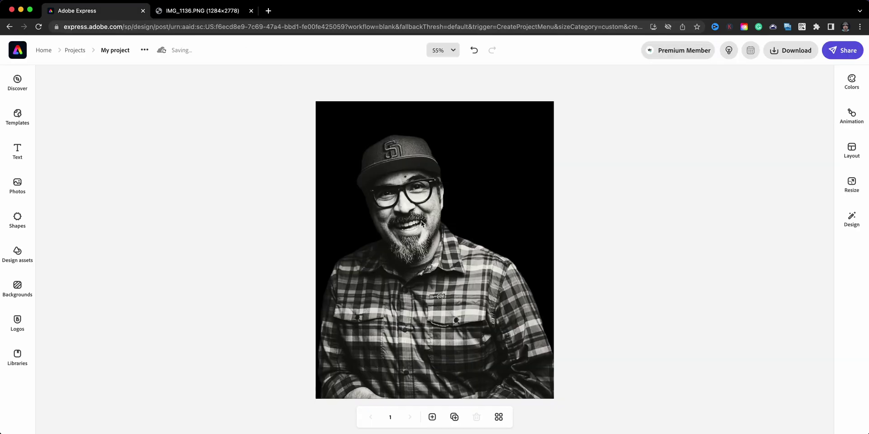
click(424, 249)
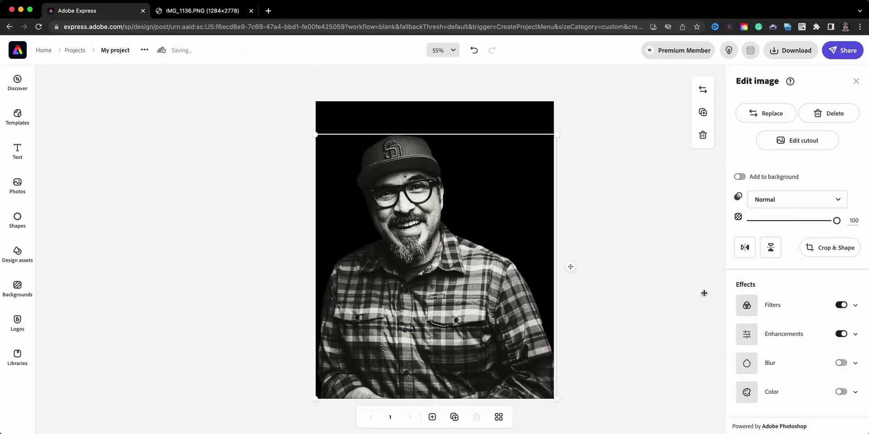
click(855, 334)
drag(817, 368, 751, 368)
scroll(806, 374, down, 5)
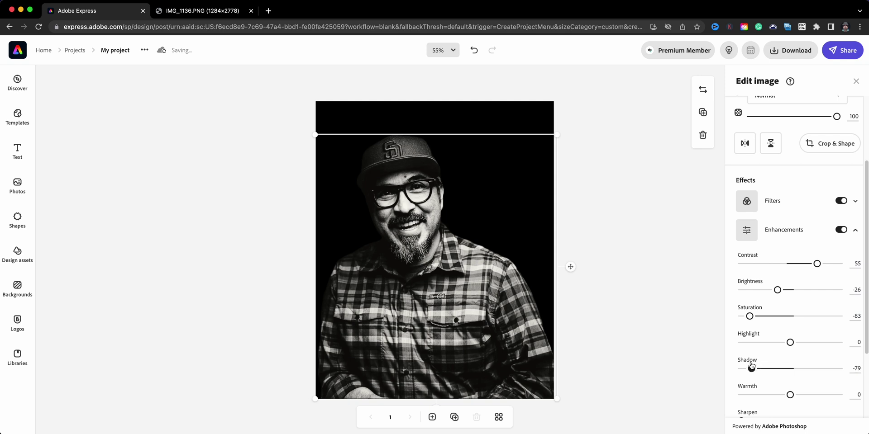
click(504, 123)
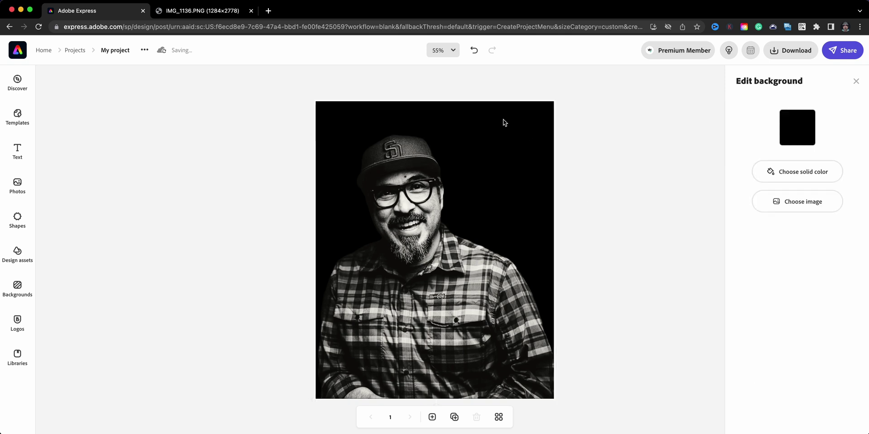
Eyedrop the photo's near-black tone 11100E as the page background colour
click(795, 135)
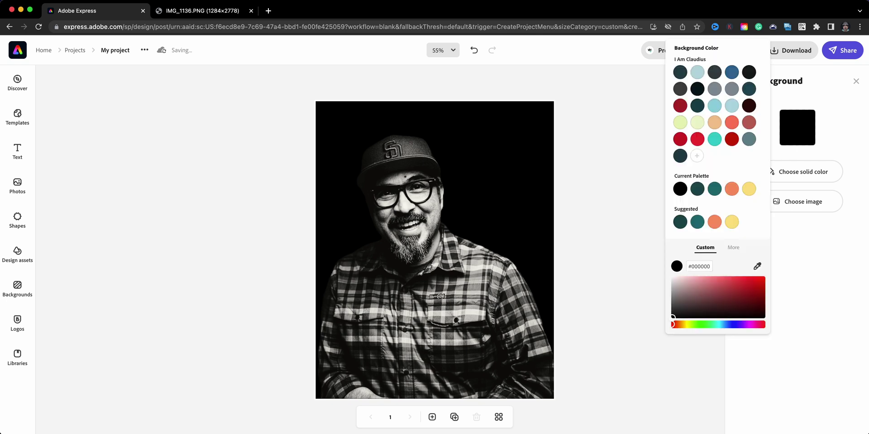
click(757, 266)
click(380, 174)
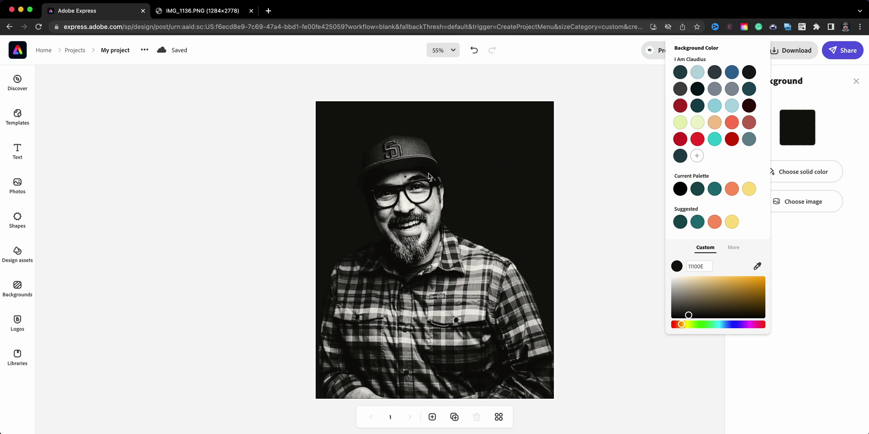
click(412, 95)
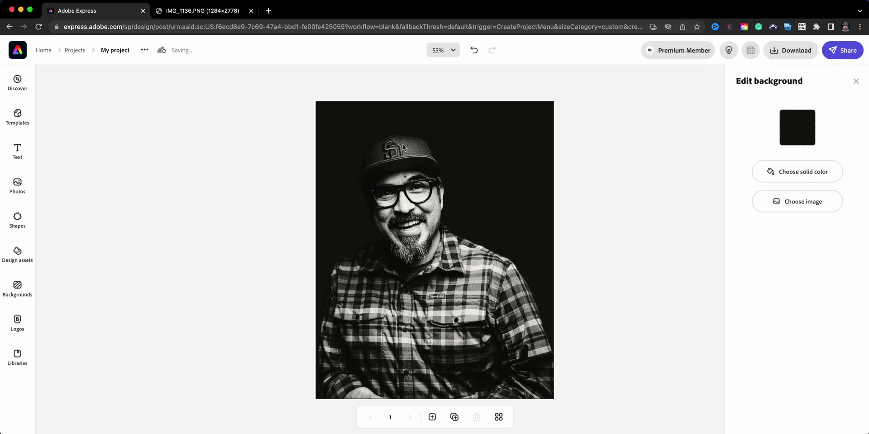
Nudge the portrait slightly left and compare the result with the reference image
mouse_move(404, 150)
mouse_down()
mouse_move(390, 150)
mouse_move(406, 154)
mouse_up()
click(408, 167)
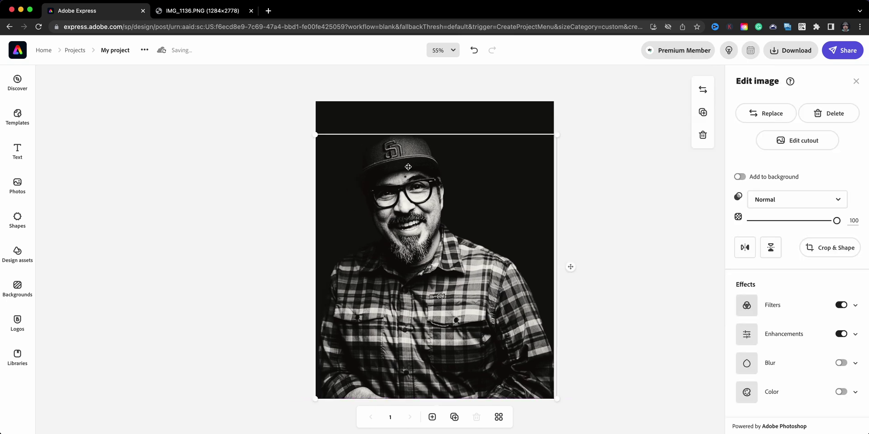
click(211, 7)
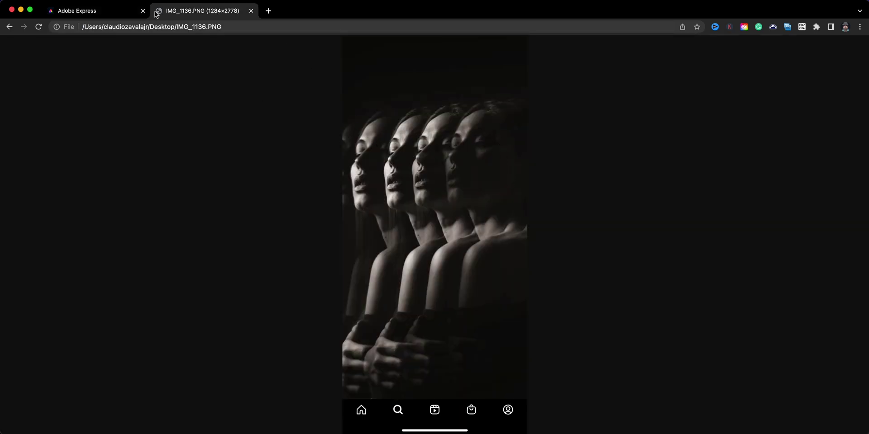
click(95, 11)
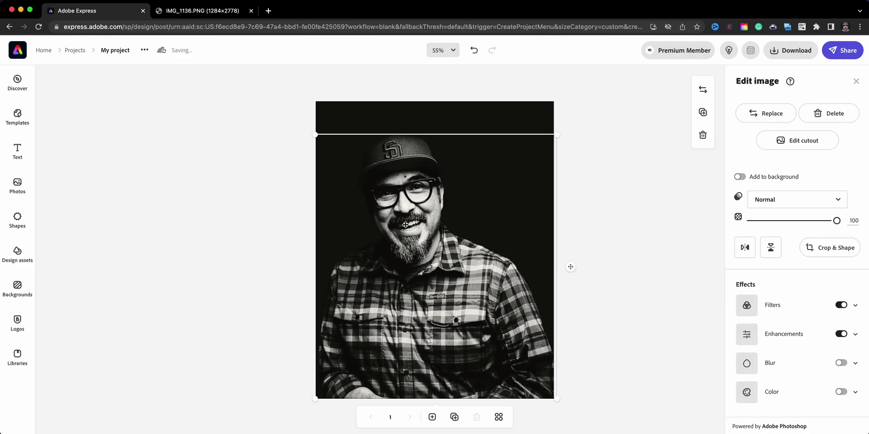
Duplicate the portrait into stacked offset copies and expand the layers list
click(704, 113)
click(704, 113)
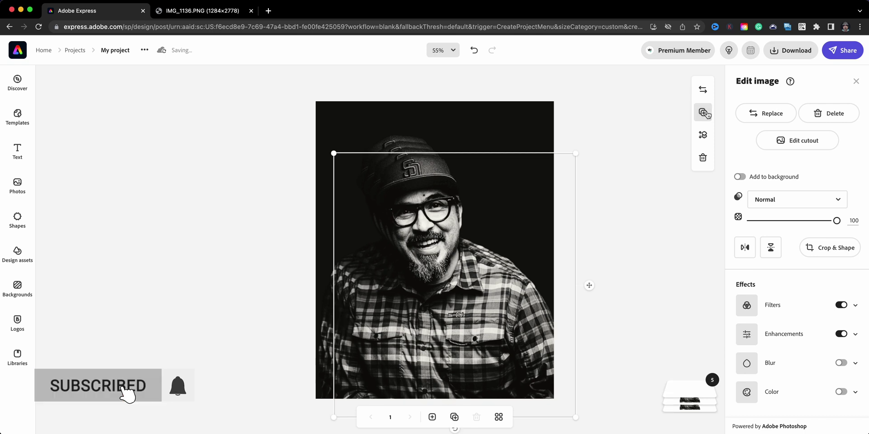
click(692, 390)
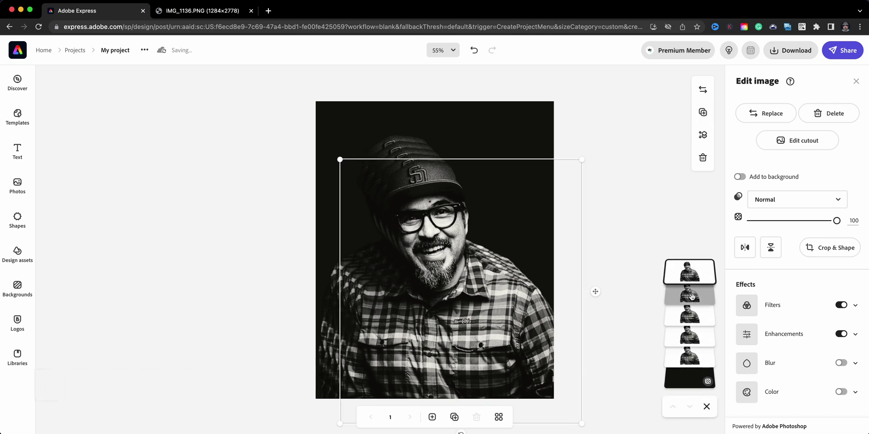
click(614, 192)
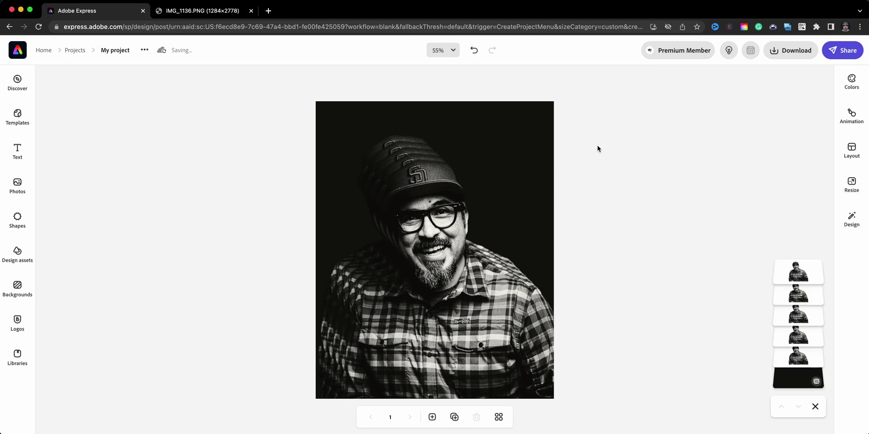
Select all portrait copies with Cmd+A and align them to a common vertical centre
key(super+a)
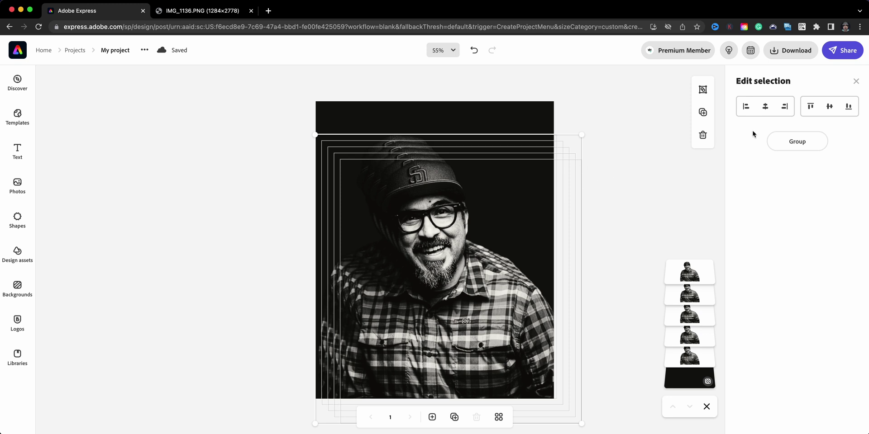
click(830, 109)
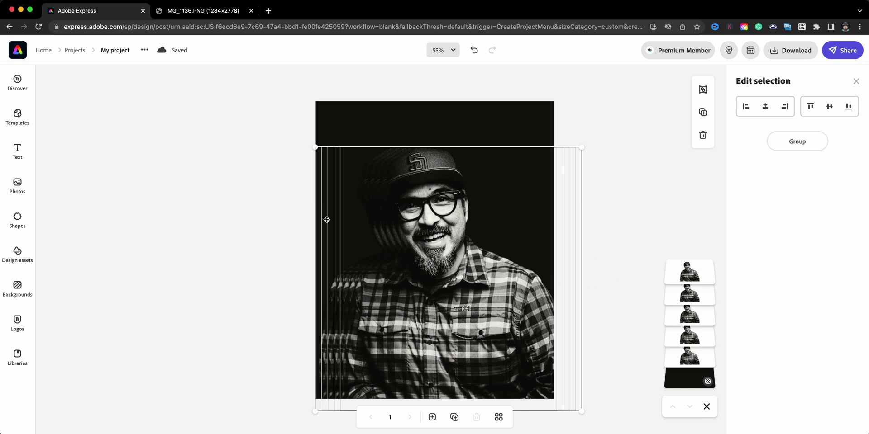
click(210, 11)
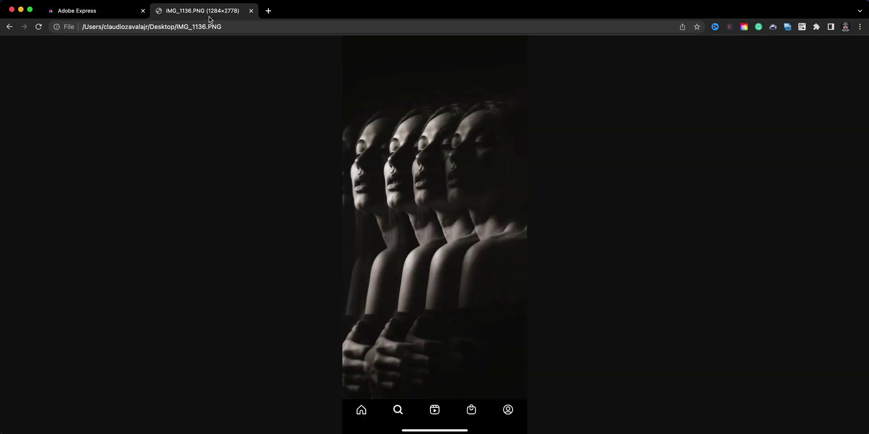
click(97, 10)
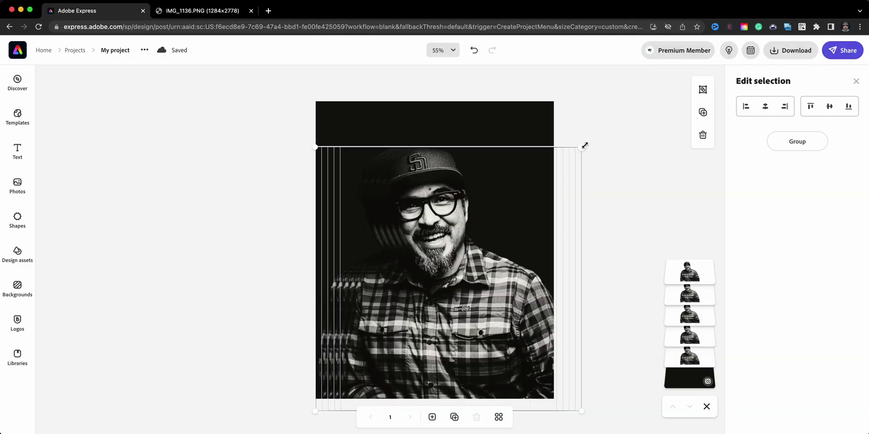
Scale up the five stacked portrait copies together and shift the stack slightly left
drag(582, 146, 602, 126)
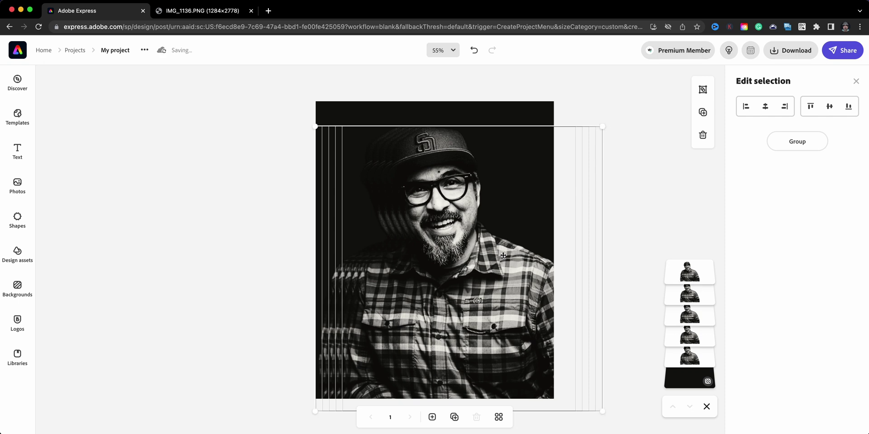
mouse_move(503, 255)
mouse_down()
mouse_move(480, 254)
mouse_move(502, 253)
mouse_up()
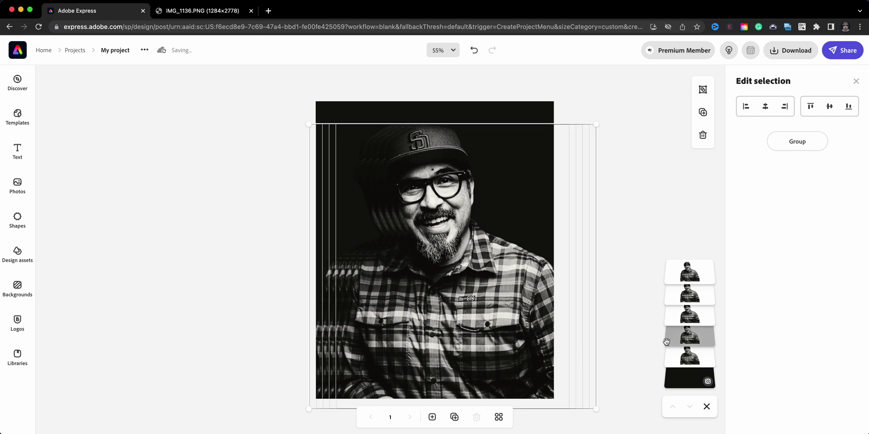
click(643, 349)
Nudge the top portrait copy three steps to the right
click(686, 356)
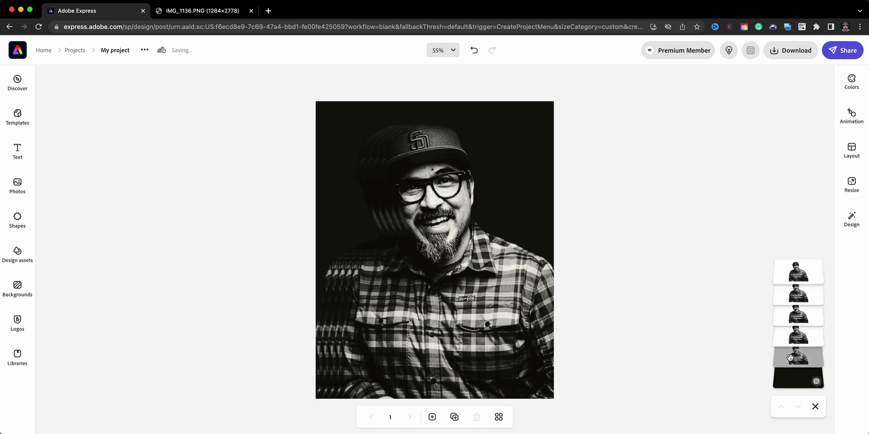
click(696, 273)
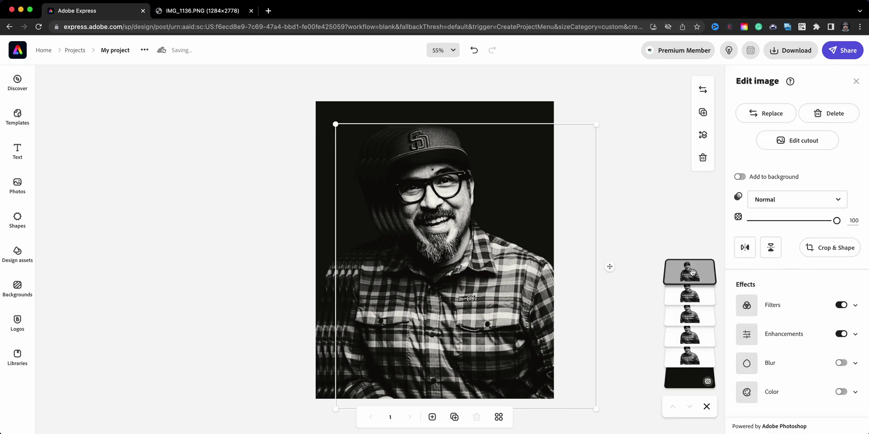
key(Right)
key(Right)
key(Right)
key(Right)
key(Right)
key(Right)
key(Right)
key(Right)
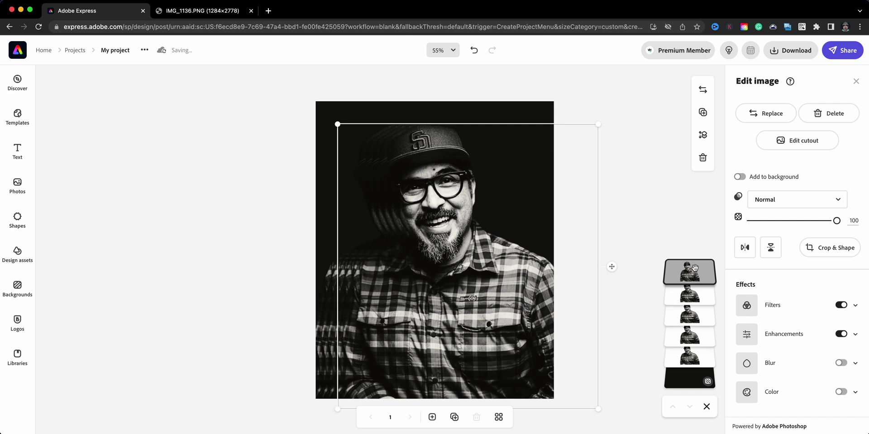
key(Right)
key(Right)
key(Right)
key(Right)
key(Right)
key(Right)
key(Right)
key(Right)
key(Right)
key(Right)
key(Right)
key(Right)
key(Right)
key(Right)
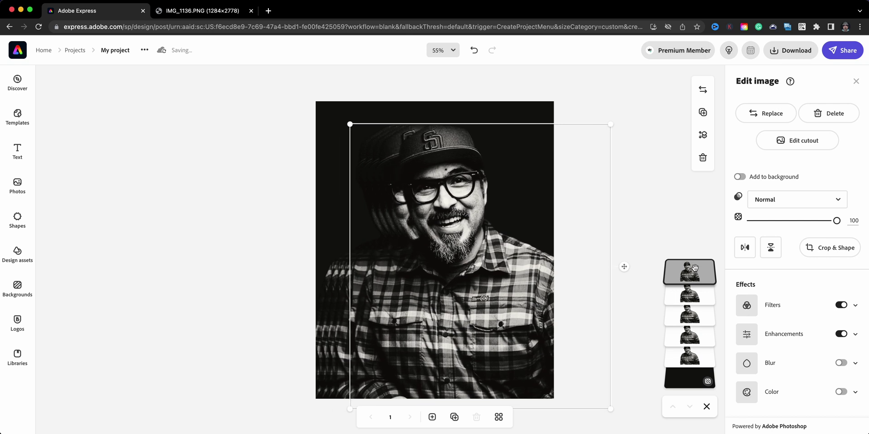
key(Right)
key(Right)
key(Right)
key(Right)
key(Right)
key(Right)
key(Right)
key(Right)
key(Right)
key(Right)
key(Right)
key(Right)
key(Right)
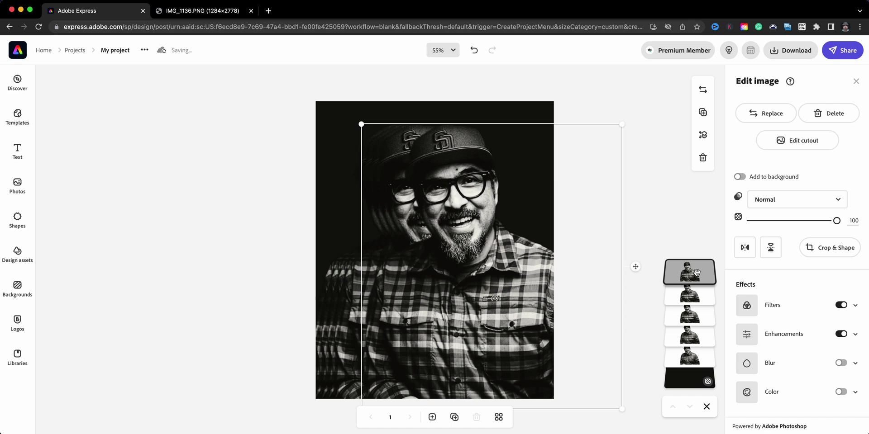
Nudge the fifth and fourth copies two steps left each and the top copy one more right
click(701, 303)
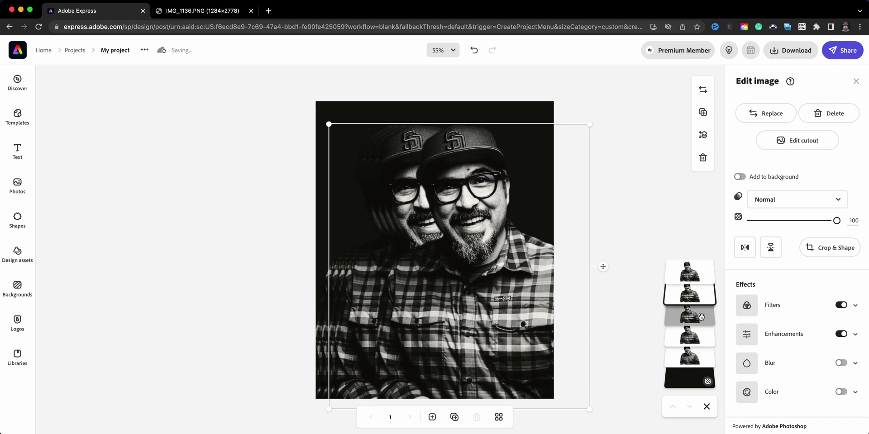
click(693, 359)
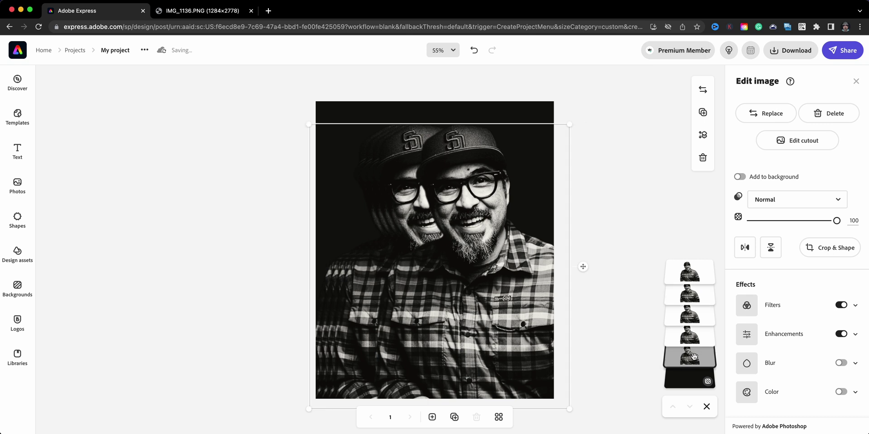
key(Left)
key(Left)
key(Left)
key(Left)
key(Left)
key(Left)
key(Left)
key(Left)
key(Left)
key(Left)
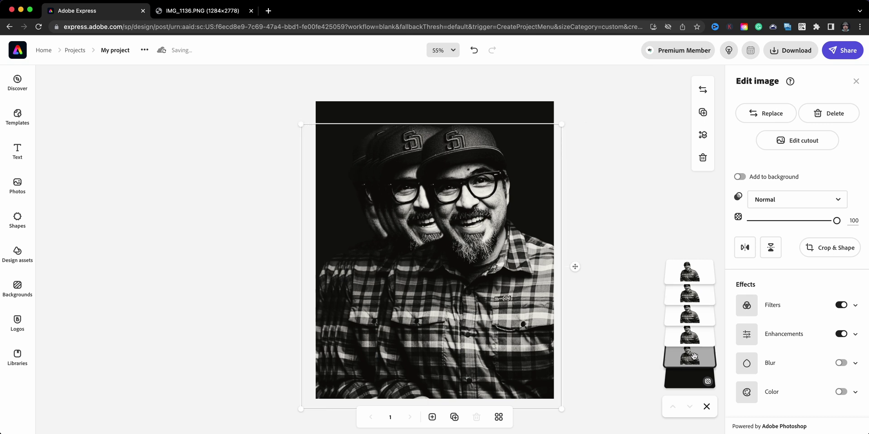
key(Left)
key(Left)
key(Left)
key(Left)
key(Left)
key(Left)
key(Left)
key(Left)
click(689, 343)
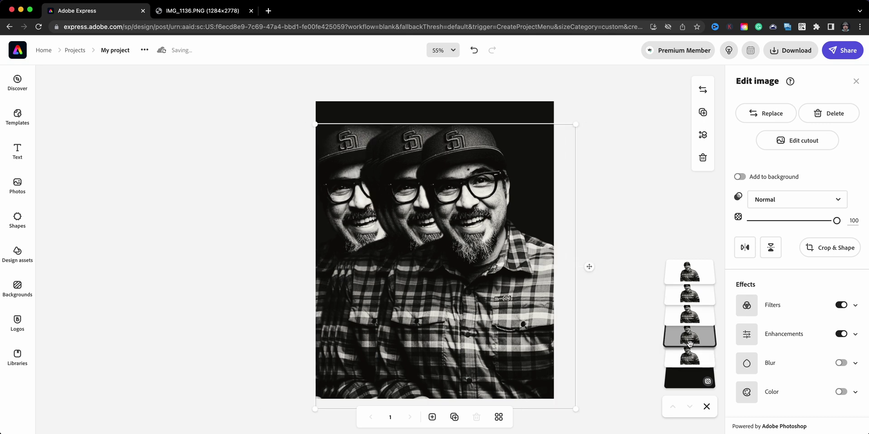
key(Left)
key(Left)
key(Left)
key(Left)
key(Left)
key(Left)
key(Left)
key(Left)
key(Left)
key(Left)
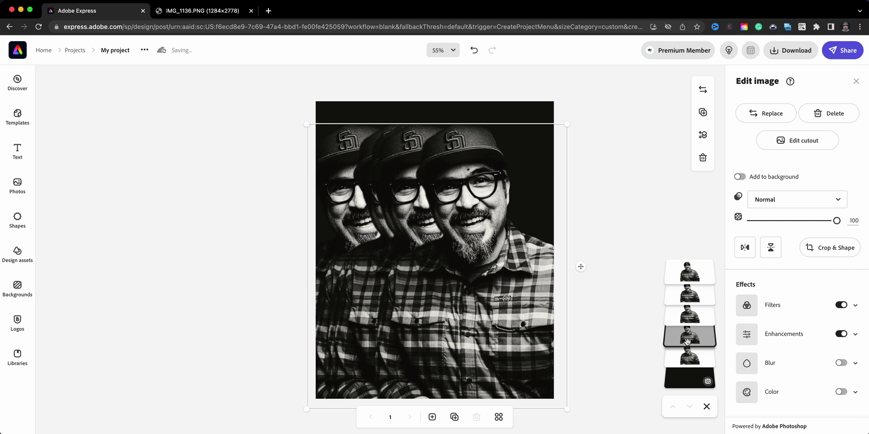
key(Left)
key(Left)
key(Left)
key(Left)
click(689, 273)
key(Right)
key(Right)
key(Right)
key(Right)
key(Right)
key(Right)
key(Right)
key(Right)
key(Right)
key(Right)
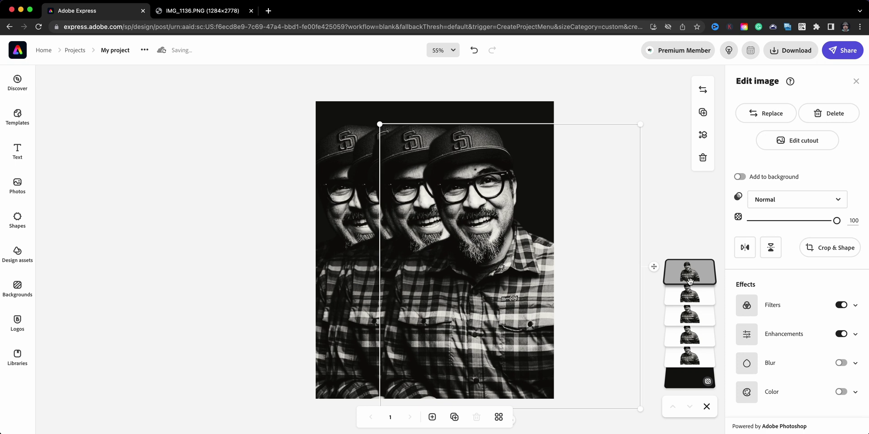
Move the top copy two more steps right and the second copy five steps right
key(Right)
key(Right)
key(Right)
key(Right)
key(Right)
key(Right)
key(Right)
key(Right)
key(Right)
key(Right)
key(Right)
key(Right)
key(Right)
key(Right)
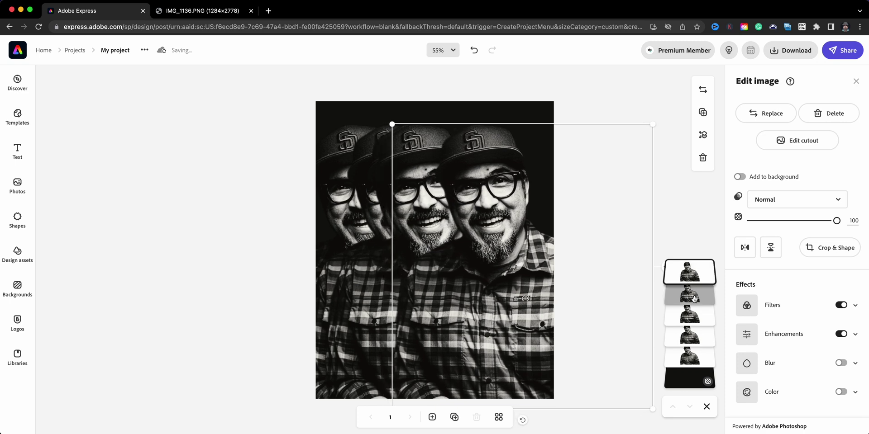
key(Right)
key(Right)
key(Right)
key(Right)
key(Right)
key(Right)
key(Right)
key(Right)
key(Right)
key(Right)
key(Right)
key(Right)
click(698, 295)
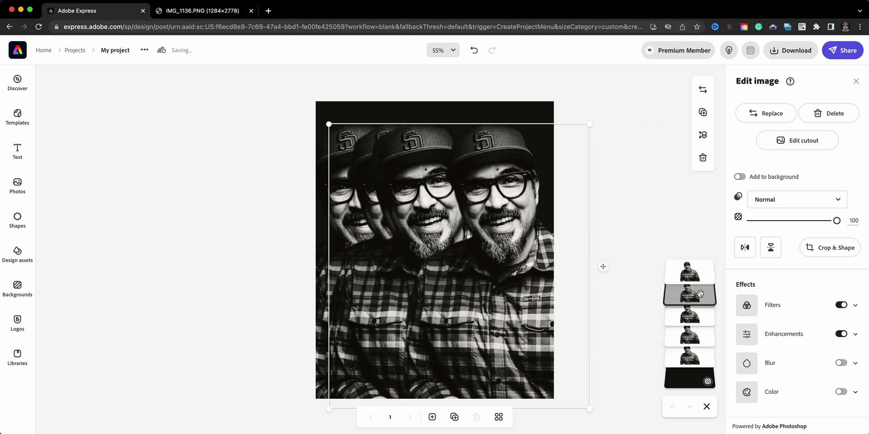
key(Right)
key(Right)
key(Right)
key(Right)
key(Right)
key(Right)
key(Right)
key(Right)
key(Right)
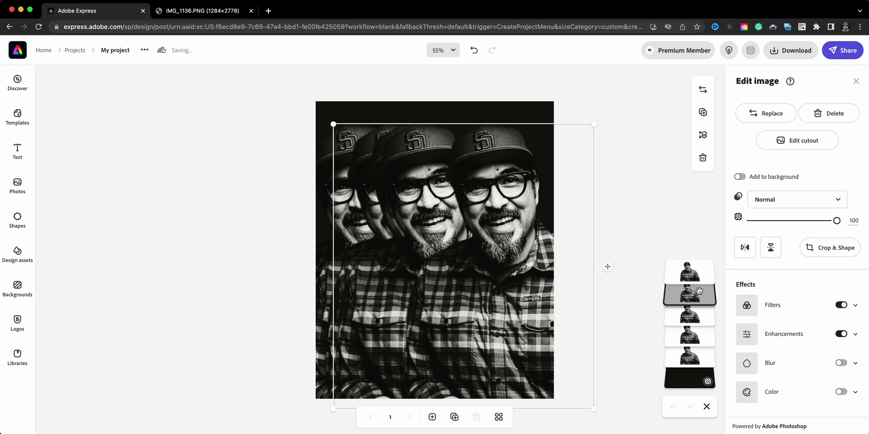
key(Right)
key(Right)
key(Right)
key(Right)
key(Right)
key(Right)
key(Right)
key(Right)
key(Right)
key(Right)
key(Right)
key(Right)
key(Right)
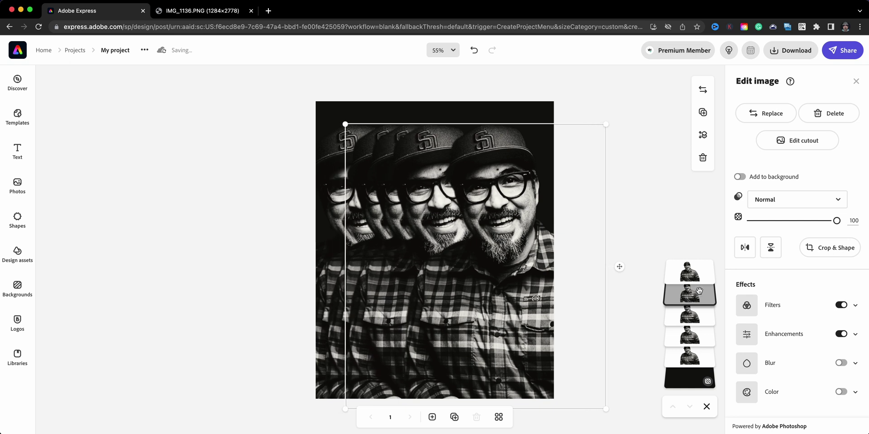
key(Right)
key(Right)
key(Right)
key(Right)
key(Right)
key(Right)
key(Right)
key(Right)
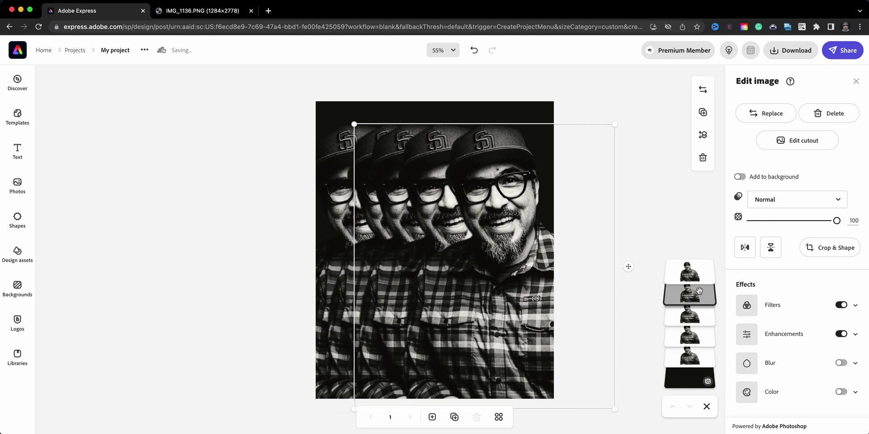
key(Right)
key(Right)
key(Right)
key(Right)
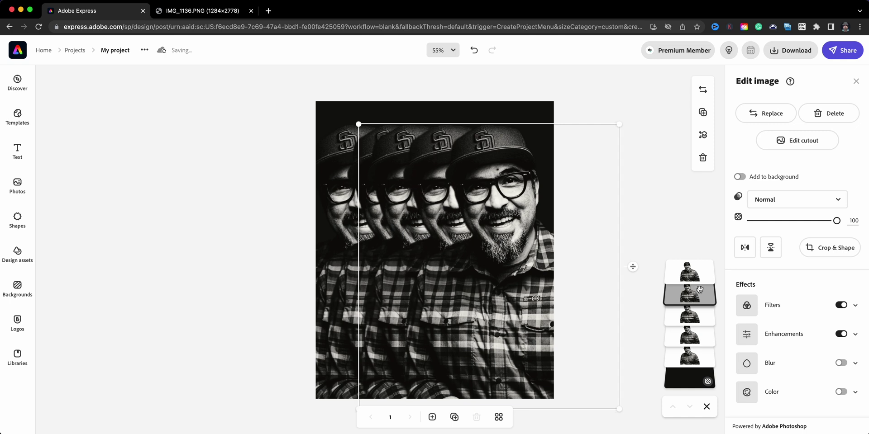
key(Right)
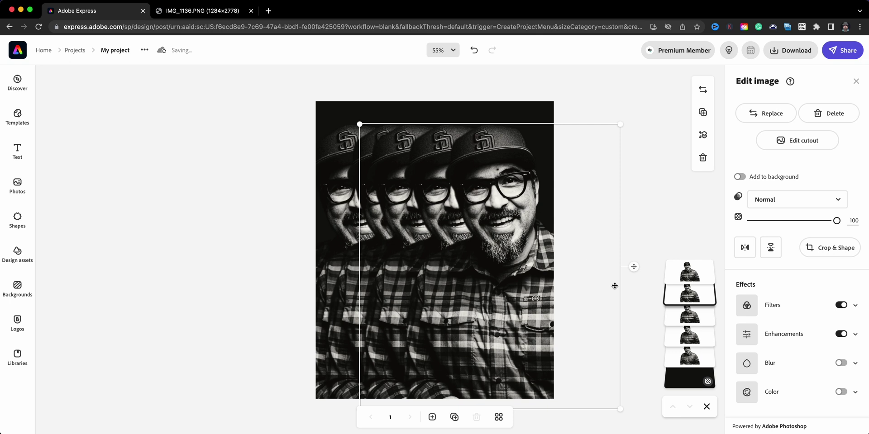
Shift the top copy two, second copy three and third copy two more steps right
click(680, 275)
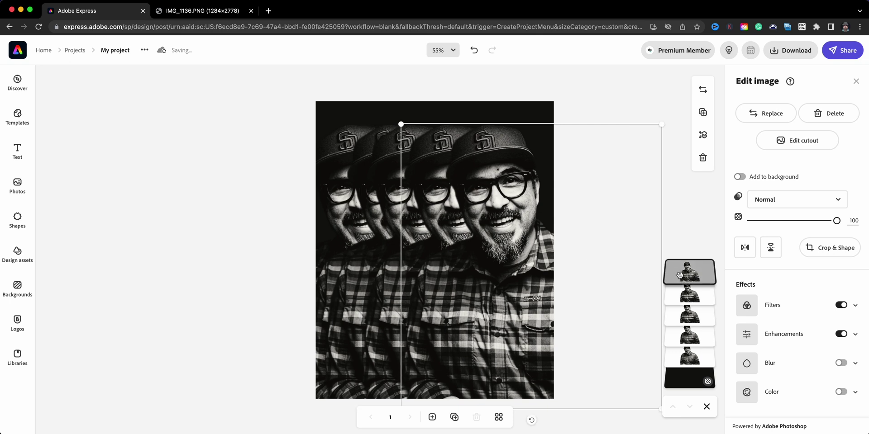
key(Right)
key(Right)
key(Right)
key(Right)
key(Right)
key(Right)
key(Right)
key(Right)
key(Right)
key(Right)
key(Right)
key(Right)
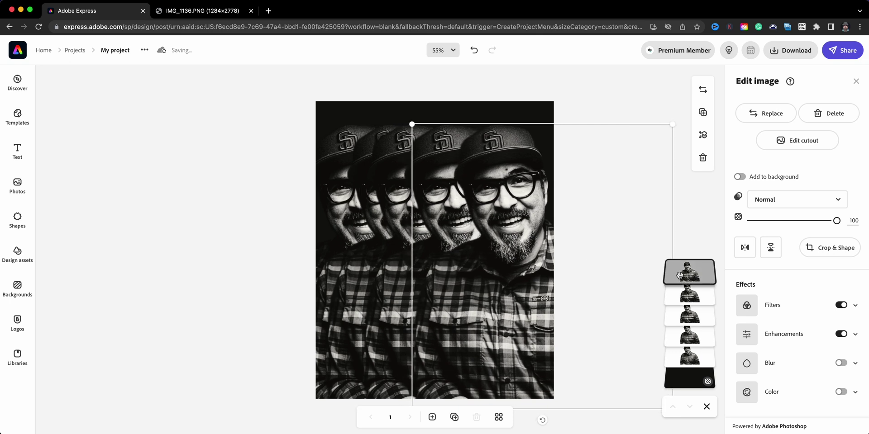
key(Right)
key(Right)
key(Right)
key(Right)
key(Right)
key(Right)
key(Right)
key(Right)
key(Right)
key(Right)
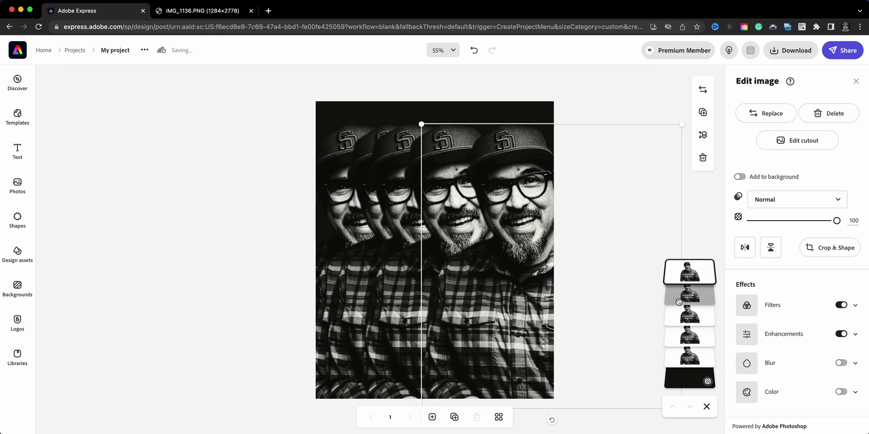
click(678, 295)
key(Right)
key(Right)
key(Right)
key(Right)
key(Right)
key(Right)
key(Right)
key(Right)
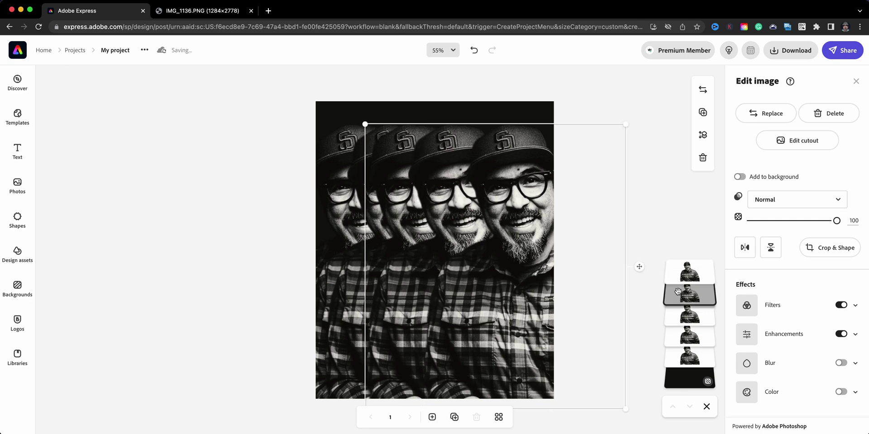
key(Right)
key(Right)
key(Right)
key(Right)
key(Right)
key(Right)
key(Right)
key(Right)
key(Right)
key(Right)
key(Right)
key(Right)
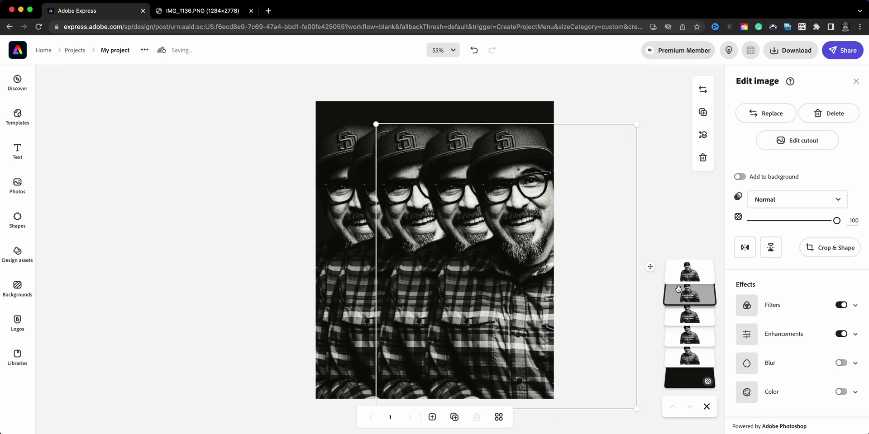
key(Right)
key(Right)
key(Right)
key(Right)
key(Right)
click(688, 309)
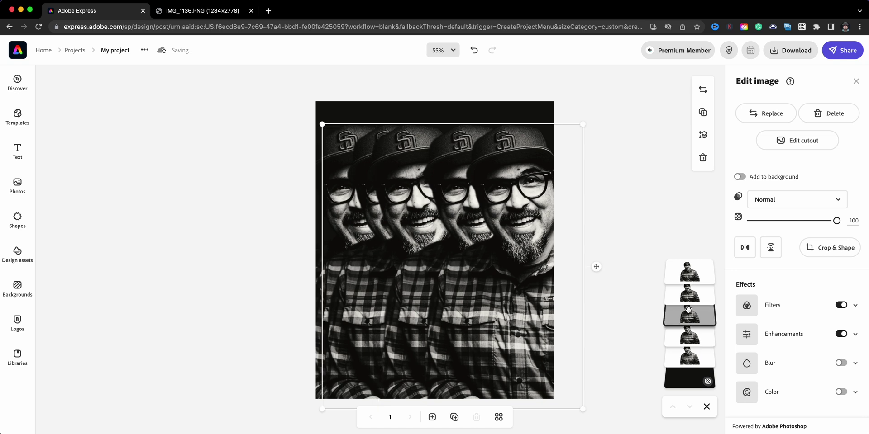
key(Right)
key(Right)
key(Right)
key(Right)
key(Right)
key(Right)
key(Right)
key(Right)
key(Right)
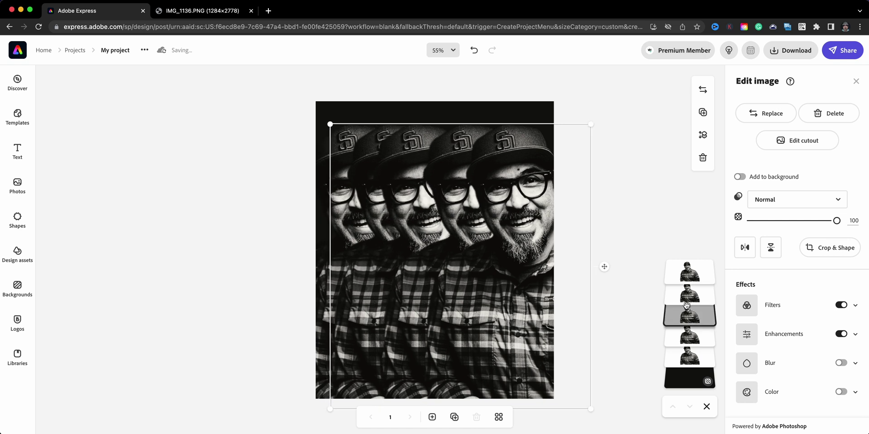
key(Right)
key(Right)
key(Right)
key(Right)
key(Right)
key(Right)
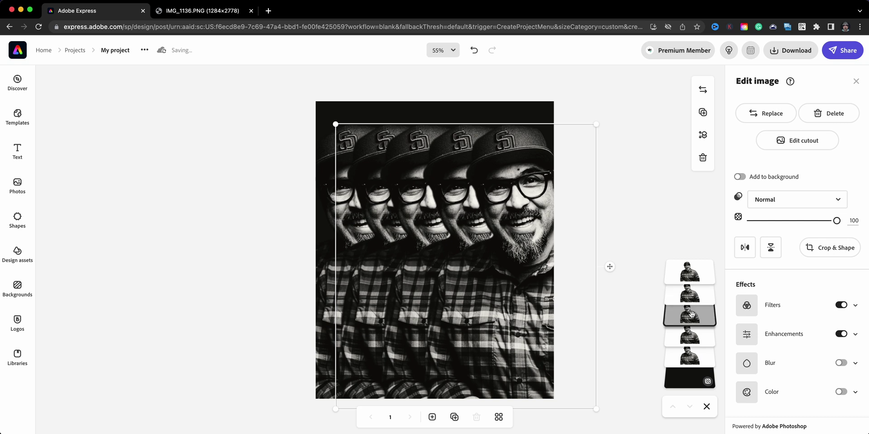
Nudge the fourth copy two steps left and the rearmost one left, then check the IMG_1136.PNG reference
click(697, 330)
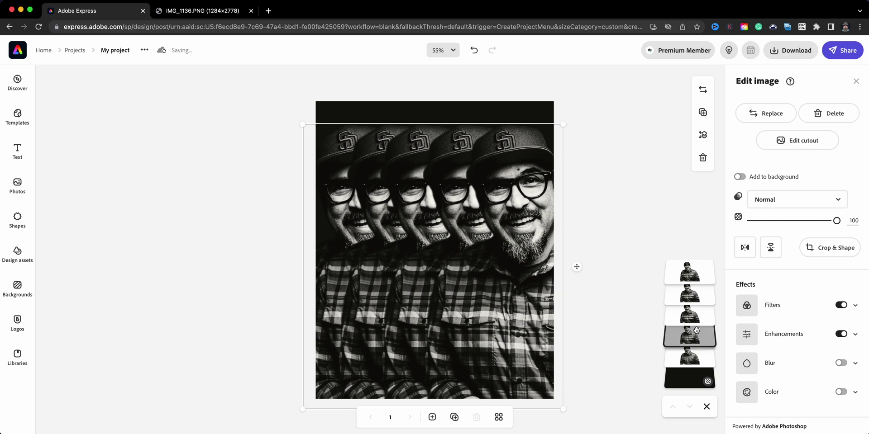
key(Left)
key(Left)
key(Left)
key(Left)
key(Left)
key(Left)
key(Left)
key(Left)
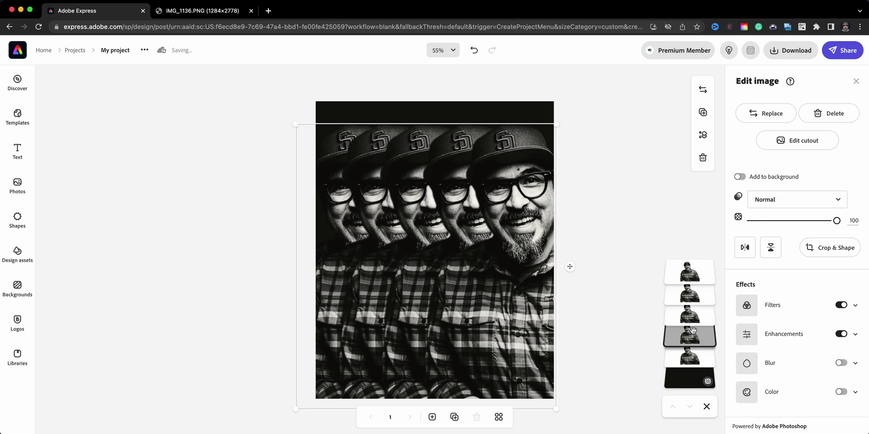
key(Left)
key(Left)
key(Left)
click(695, 354)
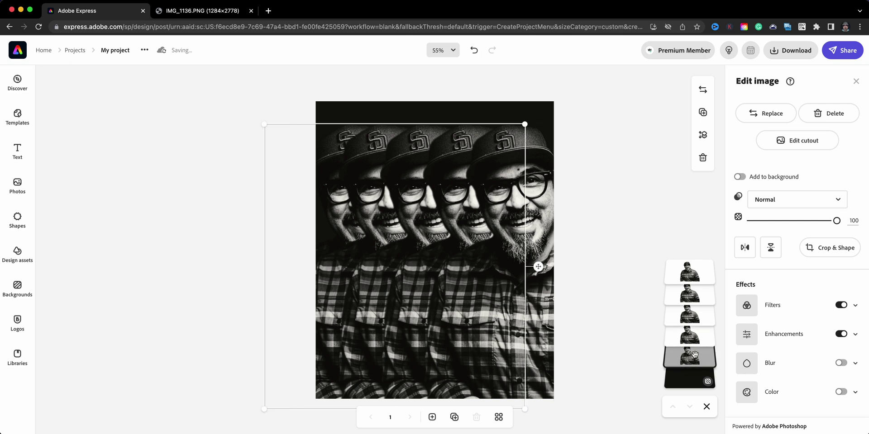
key(Left)
key(Left)
key(Left)
key(Left)
key(Left)
key(Left)
key(Left)
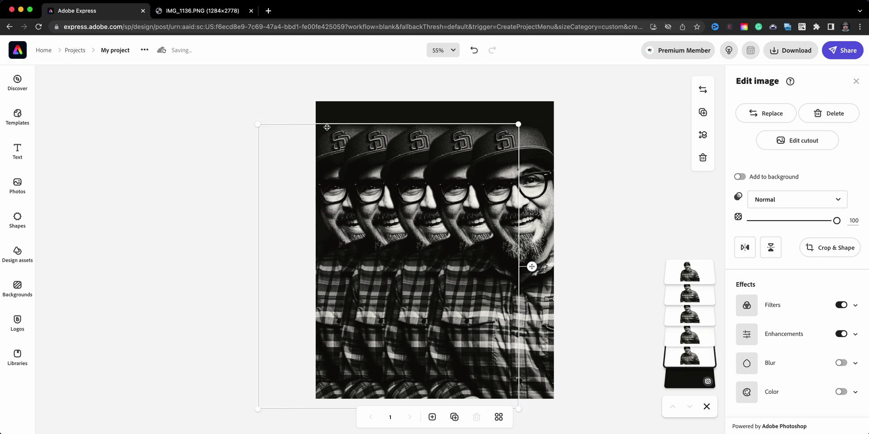
click(225, 10)
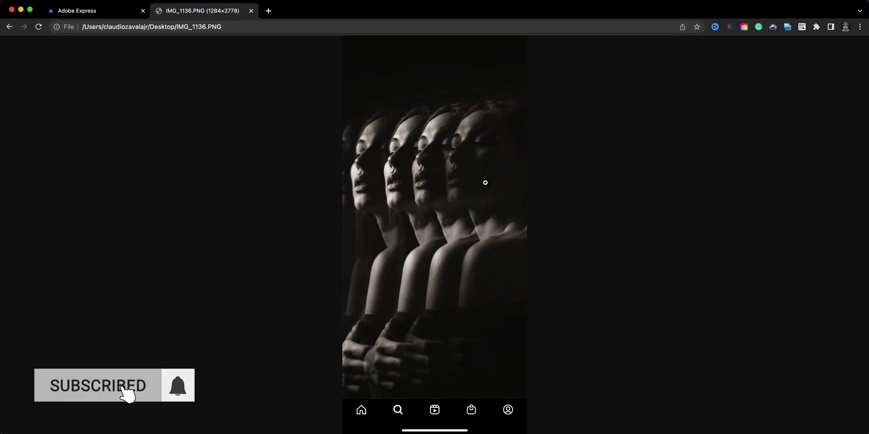
click(122, 17)
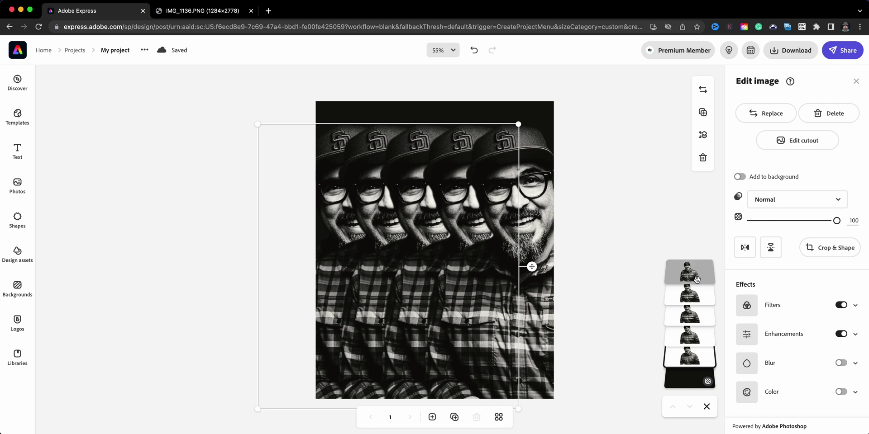
Set the front portrait copy's blend mode to Screen after trying Multiply
click(630, 355)
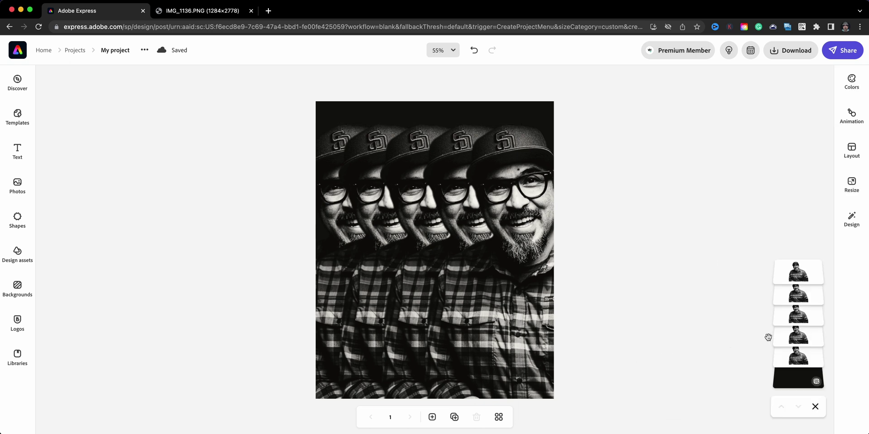
click(512, 177)
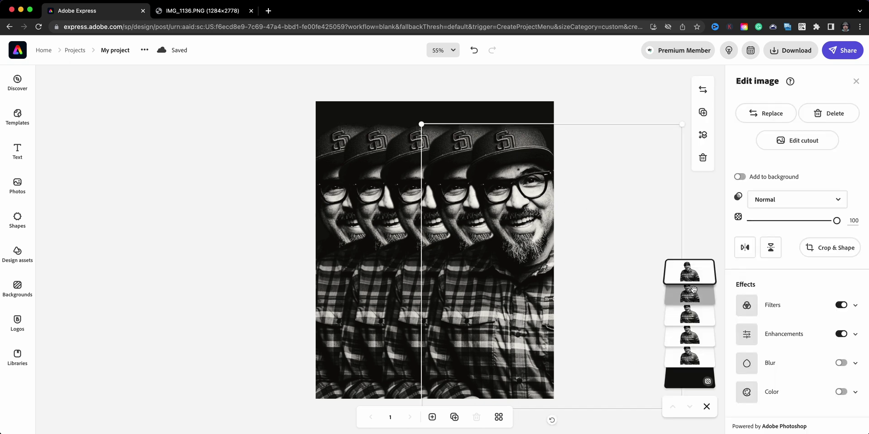
click(823, 203)
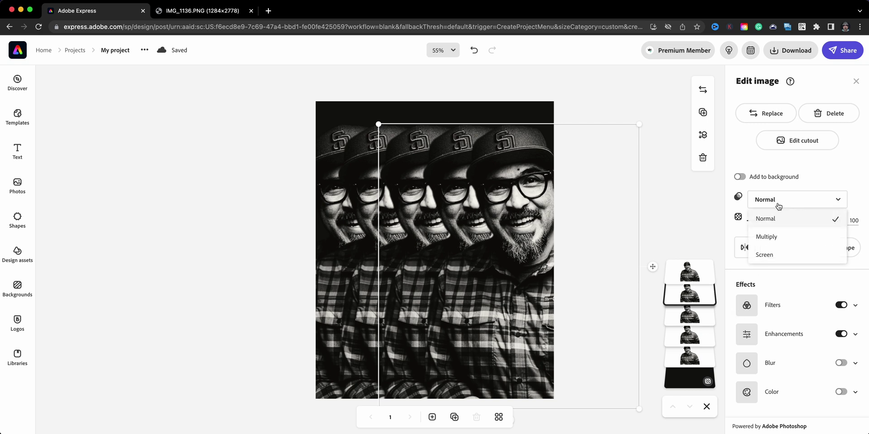
click(781, 236)
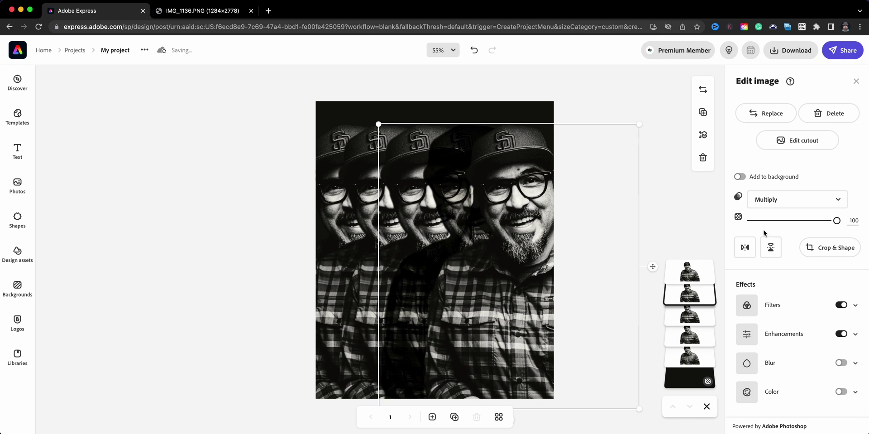
click(793, 203)
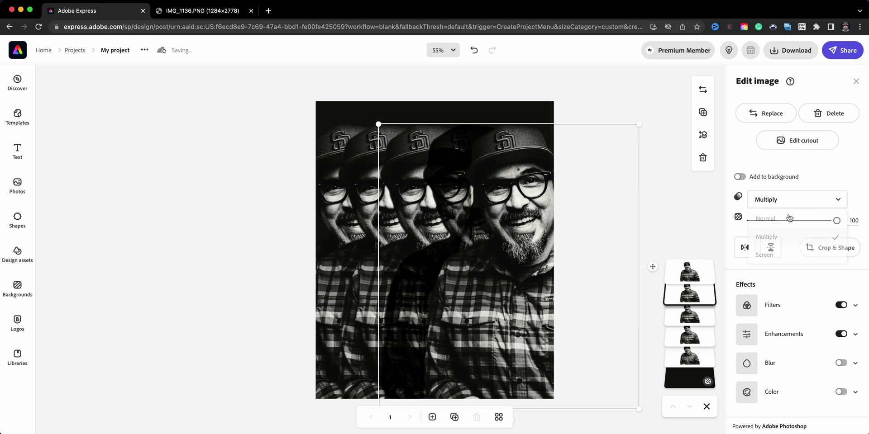
click(781, 254)
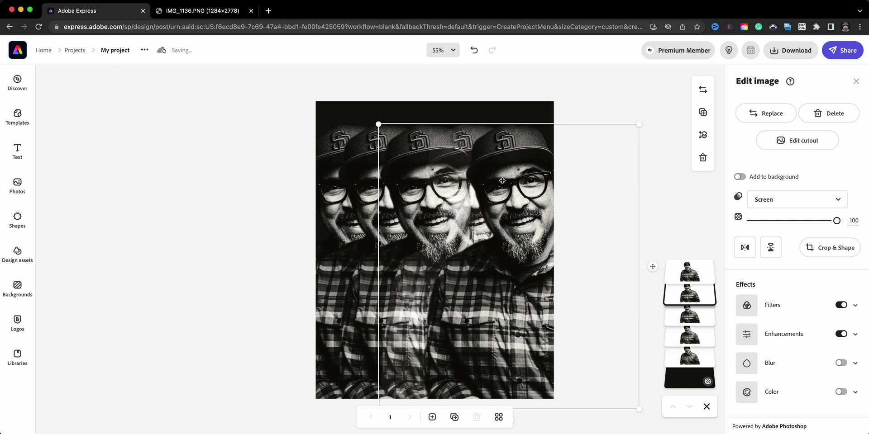
Set the third, fourth and rearmost copies to Screen, fading the rearmost to 36 opacity
click(688, 317)
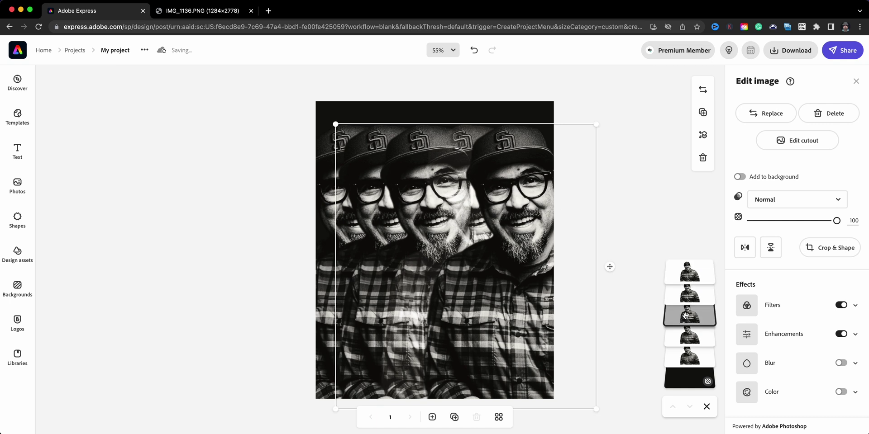
click(796, 207)
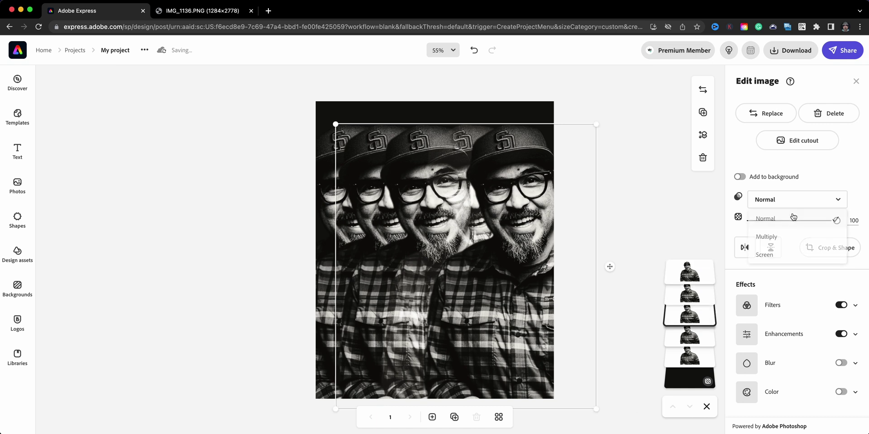
click(780, 252)
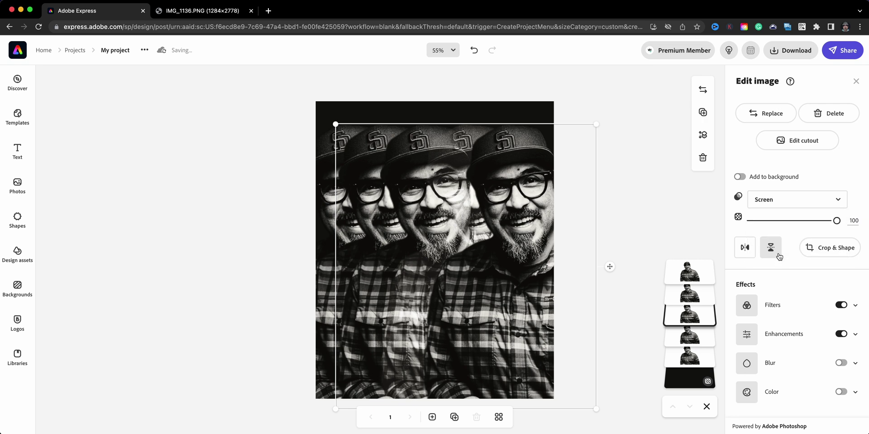
click(688, 337)
click(779, 206)
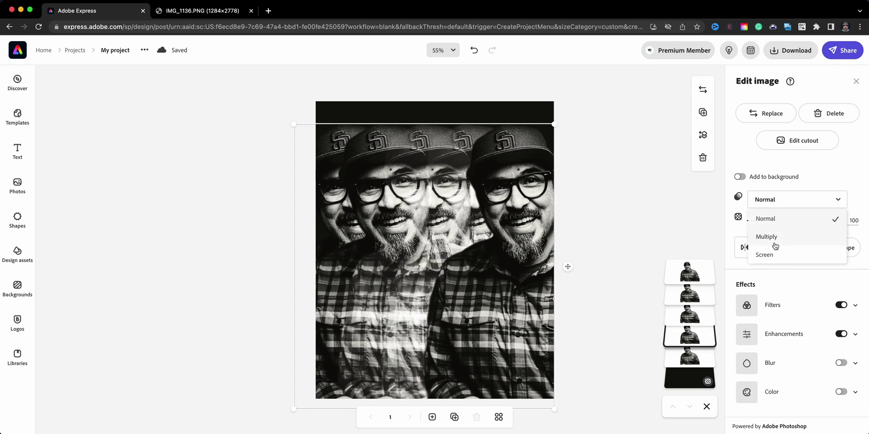
click(767, 254)
click(699, 353)
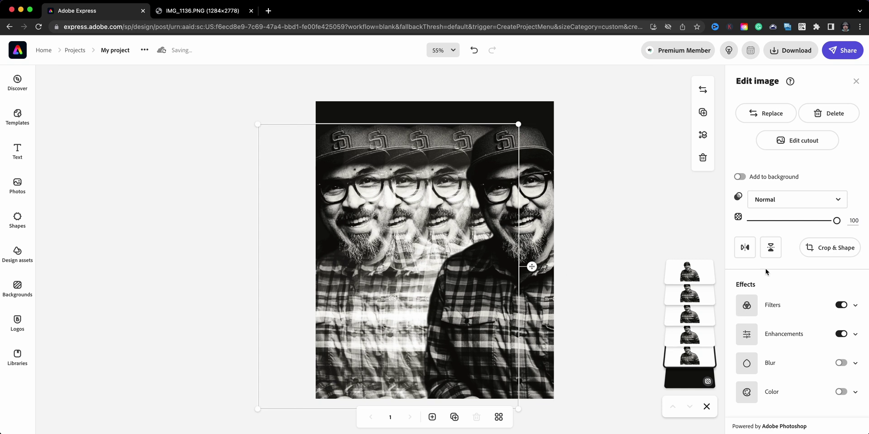
click(783, 207)
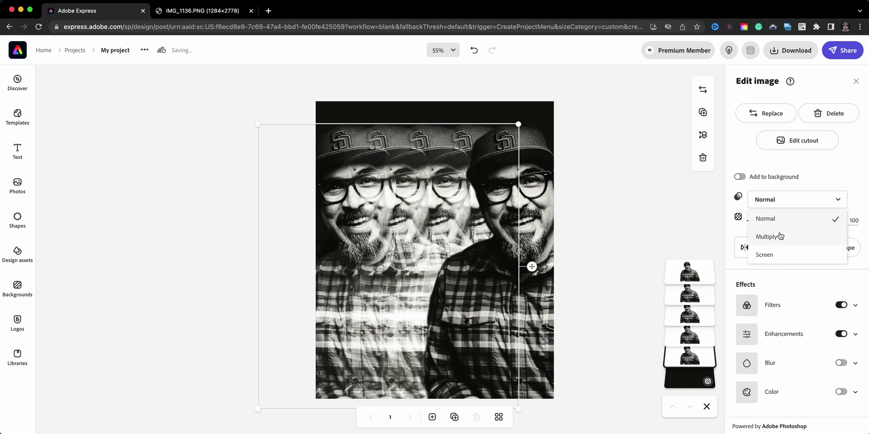
click(767, 253)
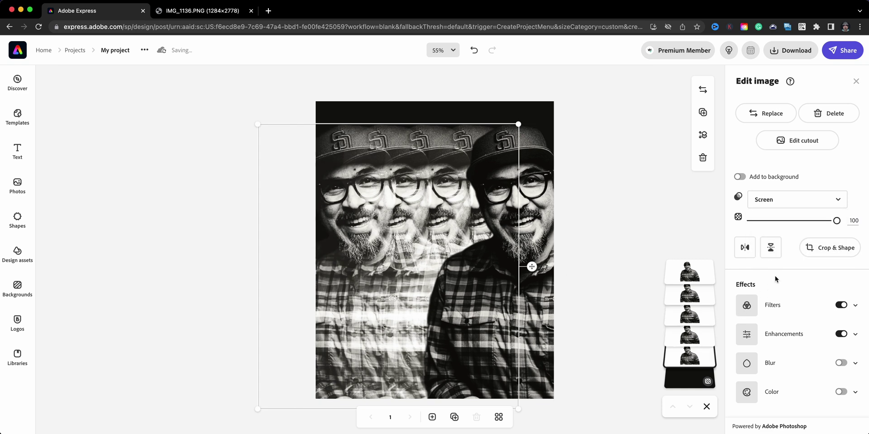
drag(837, 225, 781, 228)
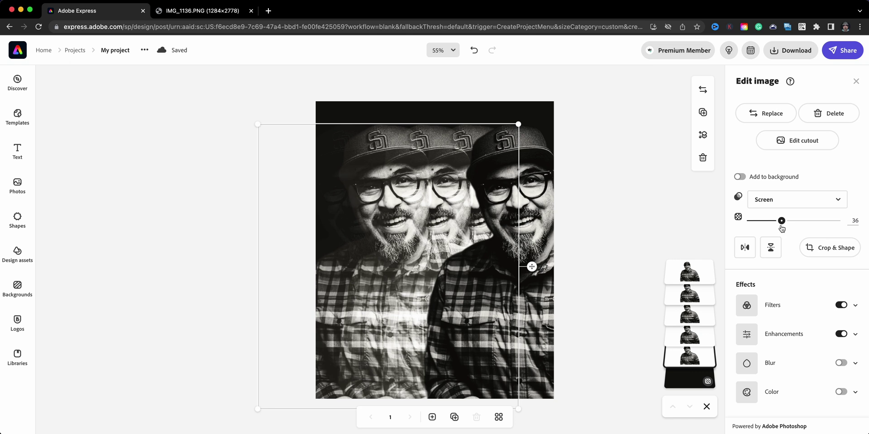
Lower opacity to about 58 on the fourth copy, 70 on the third, 83 on the second, front left at full
click(711, 336)
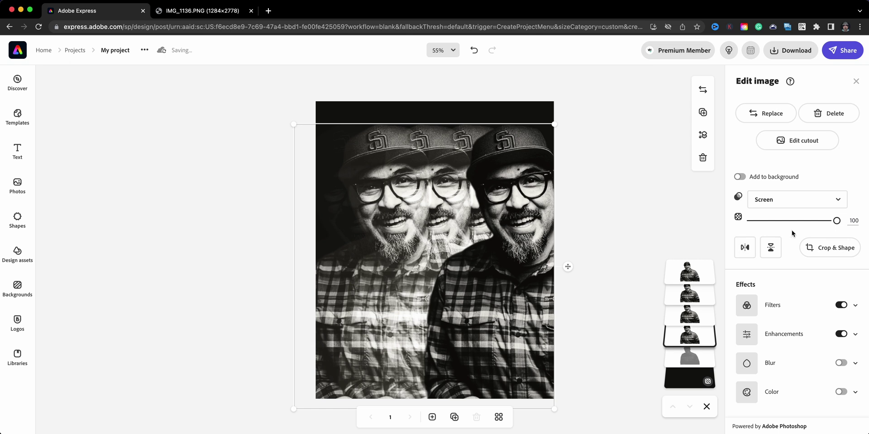
drag(823, 226, 801, 231)
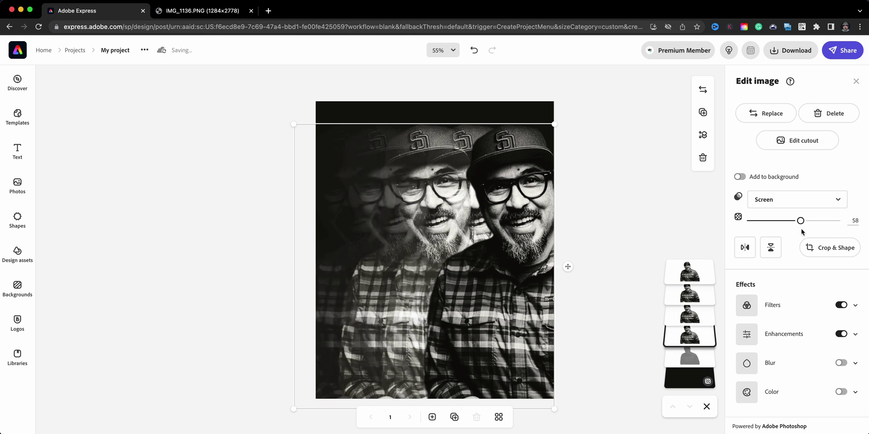
click(691, 316)
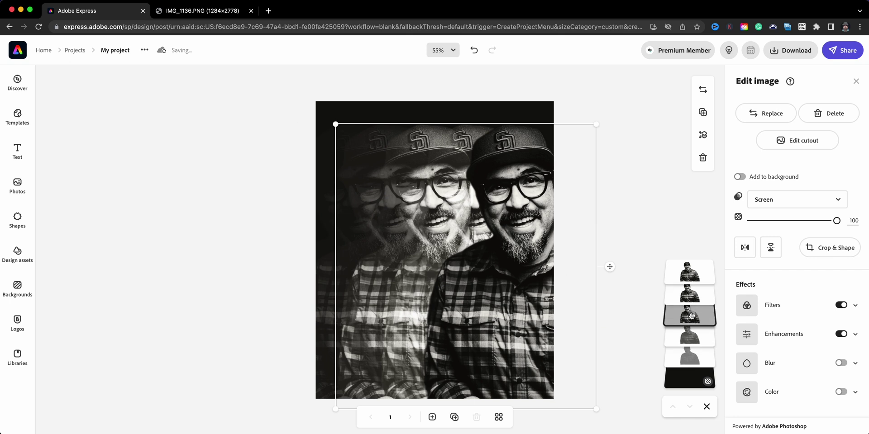
drag(835, 226, 811, 228)
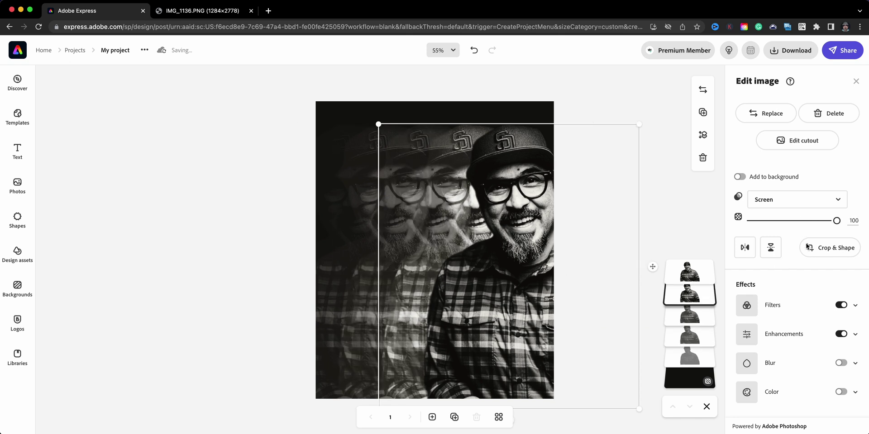
mouse_move(836, 222)
mouse_down()
mouse_move(799, 222)
mouse_move(835, 226)
mouse_up()
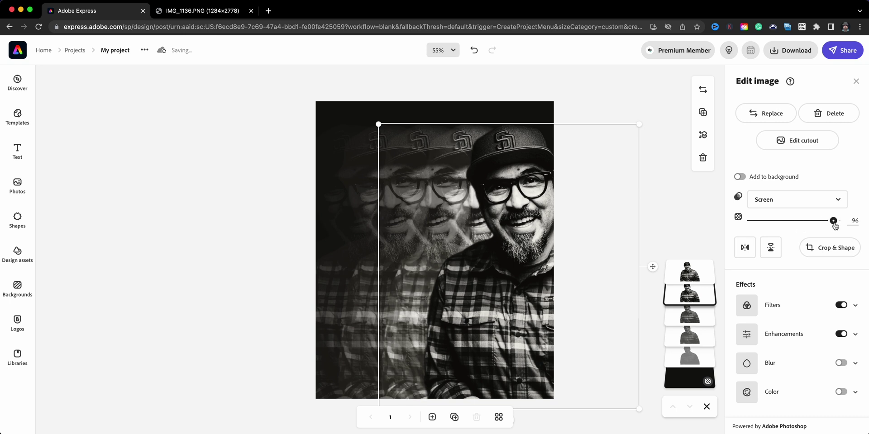
click(689, 271)
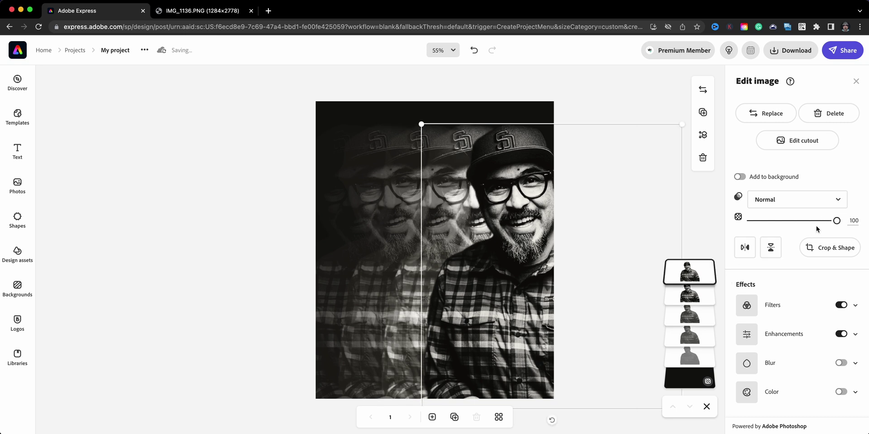
drag(834, 225, 853, 223)
click(689, 295)
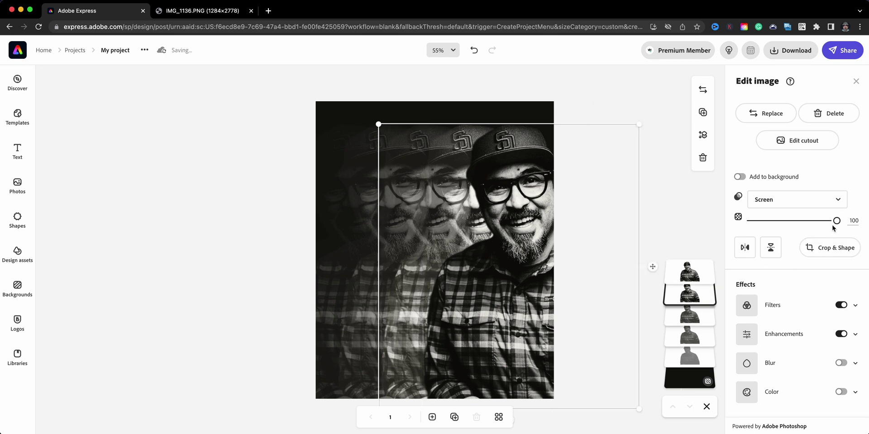
mouse_move(831, 227)
mouse_down()
mouse_move(800, 225)
mouse_move(824, 226)
mouse_up()
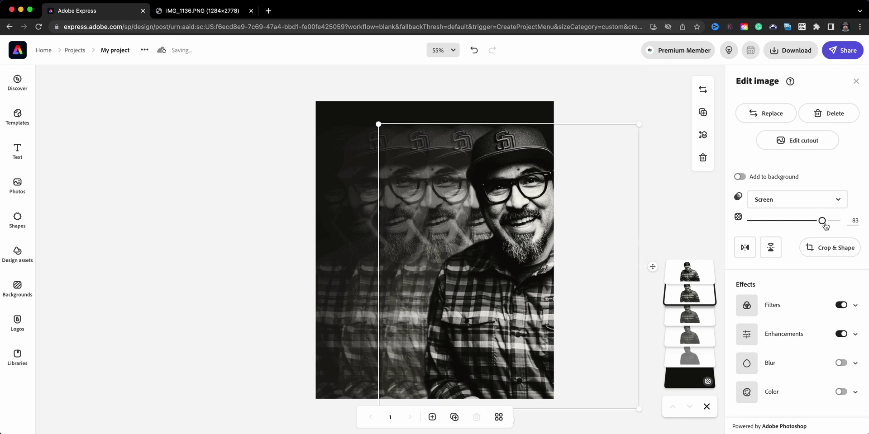
click(799, 199)
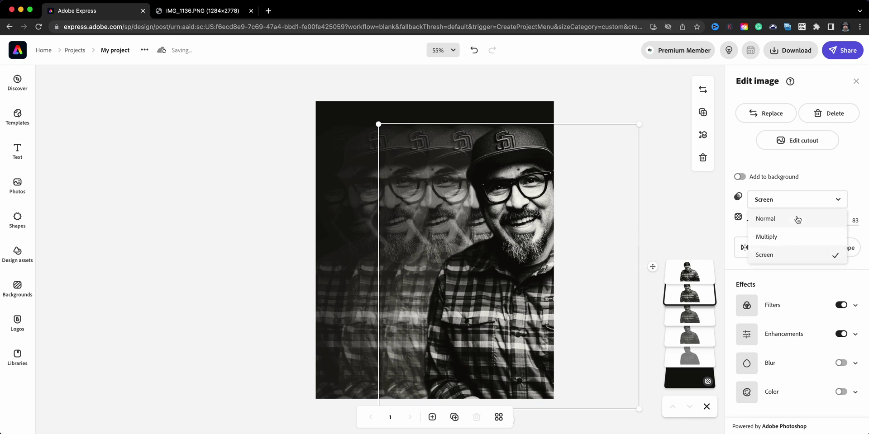
Switch the second portrait copy to Normal blending at 81 opacity
click(796, 217)
mouse_move(822, 221)
mouse_down()
mouse_move(813, 221)
mouse_move(820, 221)
mouse_up()
click(816, 199)
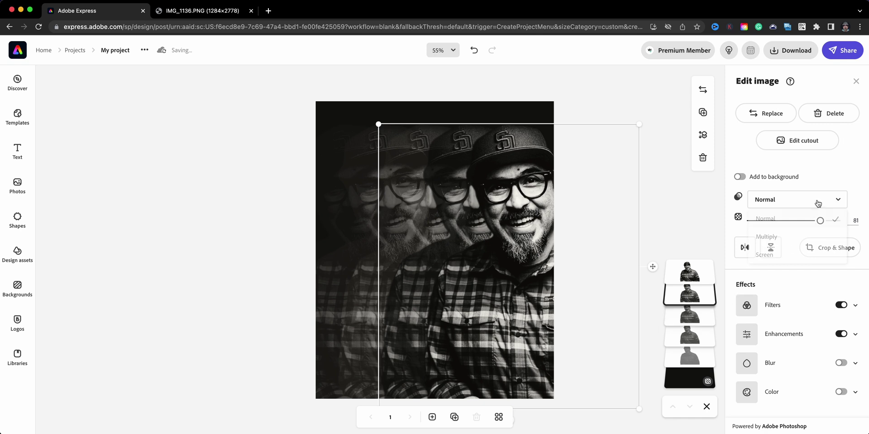
click(669, 233)
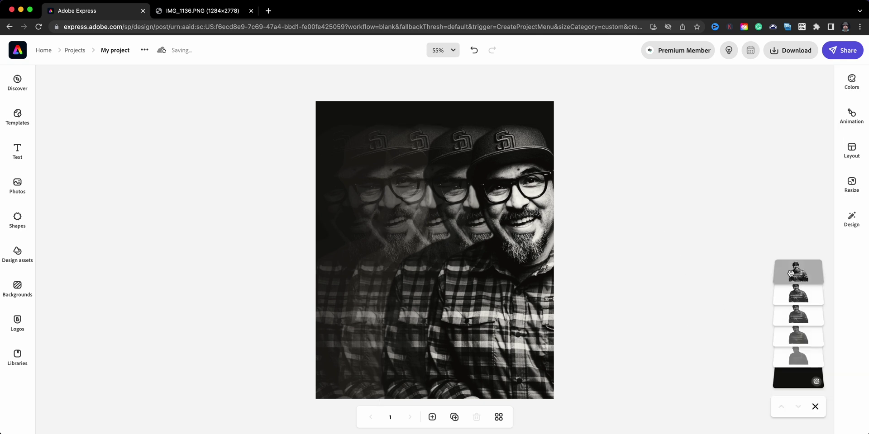
Switch the third and fourth copies to Normal and set the rearmost copy's opacity to 43
click(689, 315)
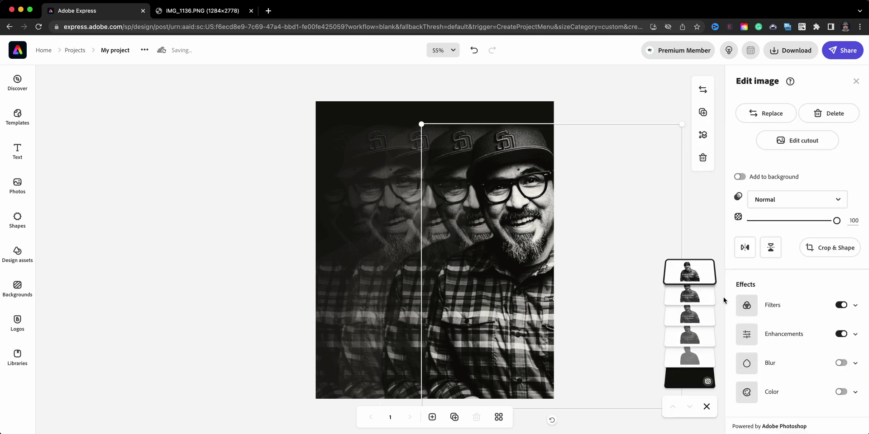
click(797, 203)
click(794, 219)
click(689, 336)
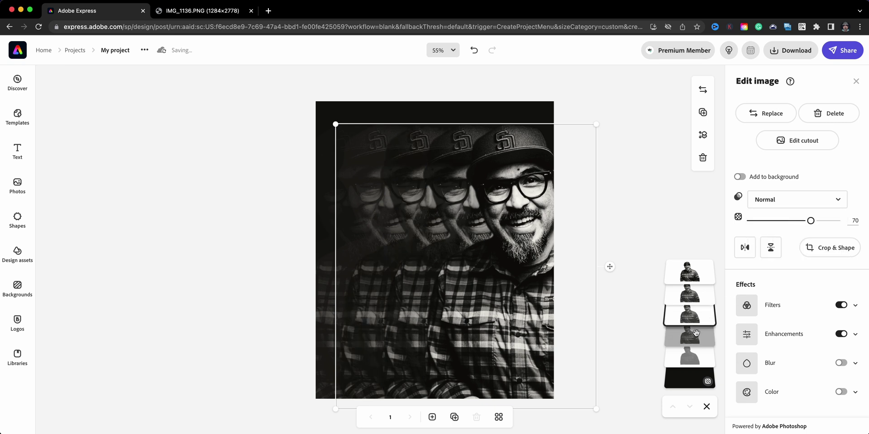
click(804, 206)
click(793, 220)
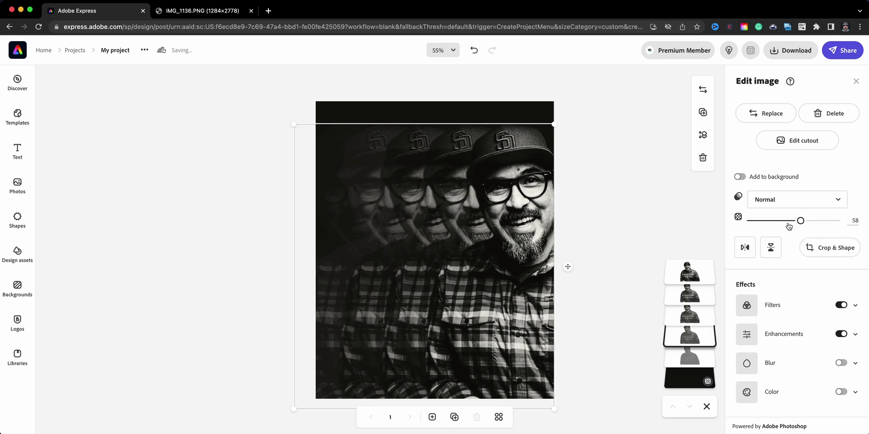
click(690, 358)
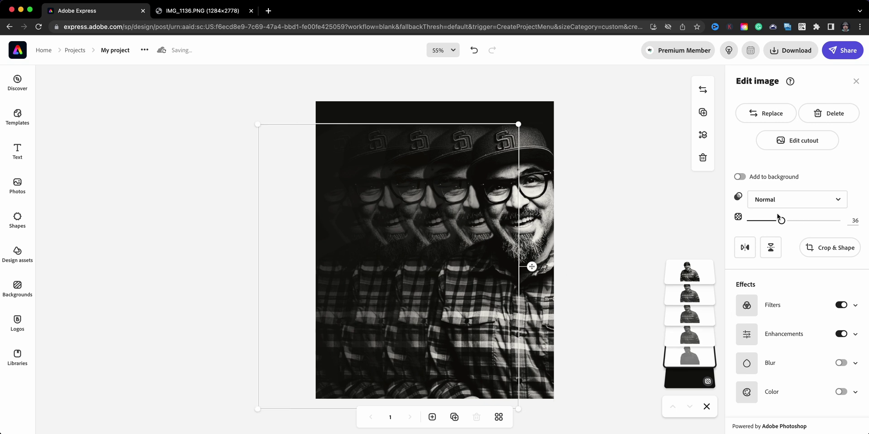
mouse_move(782, 223)
mouse_down()
mouse_move(807, 222)
mouse_move(787, 223)
mouse_up()
click(293, 132)
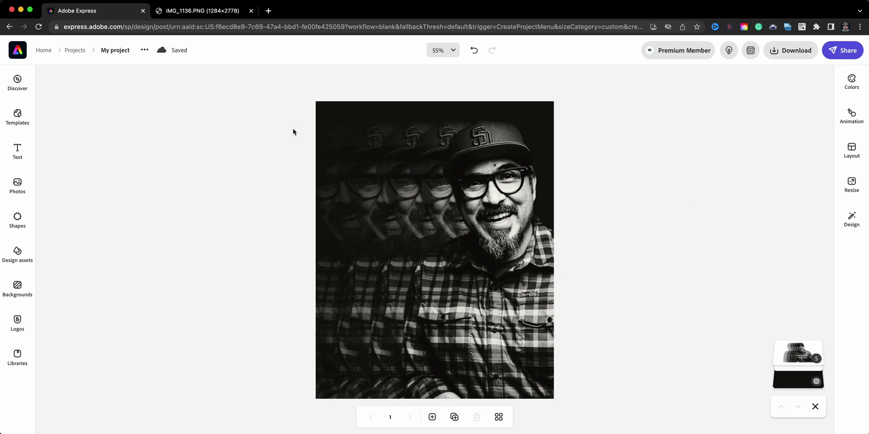
Add the handwritten signature logo from the Logos library and move it to the lower-left corner
click(19, 355)
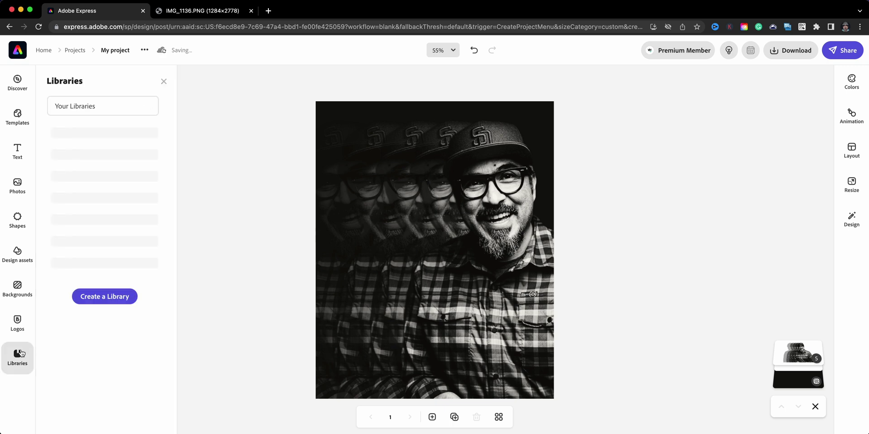
click(19, 322)
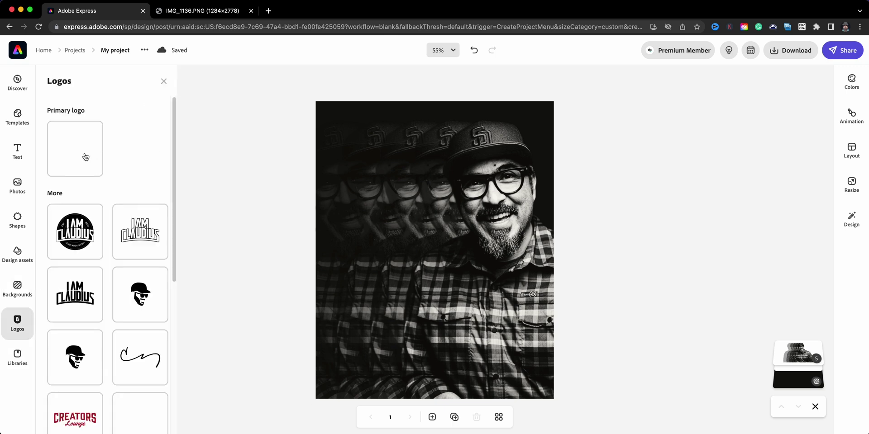
click(140, 357)
drag(540, 384, 343, 386)
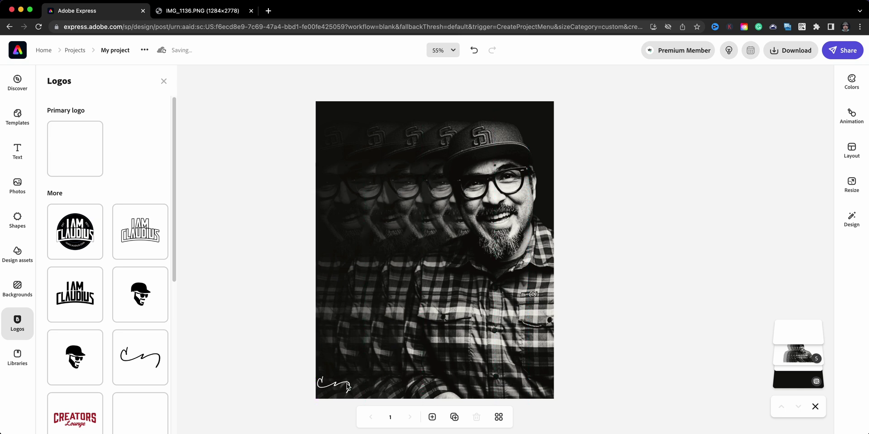